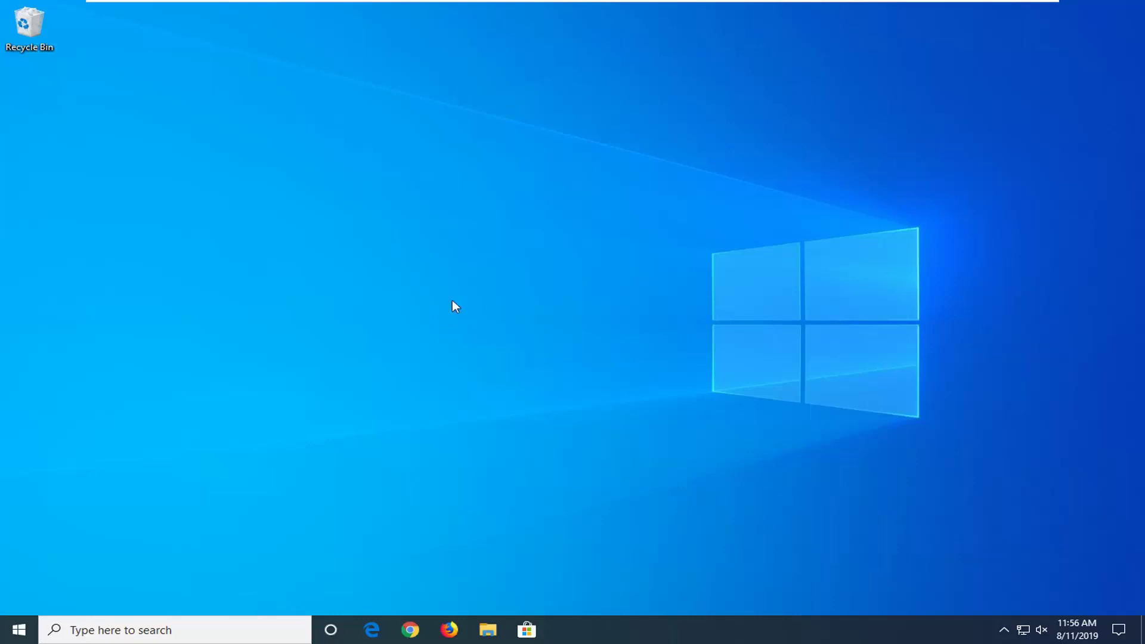
# - Open Control Panel in large-icon view and confirm High performance is the selected power plan
pyautogui.click(9, 631)
pyautogui.write('c')
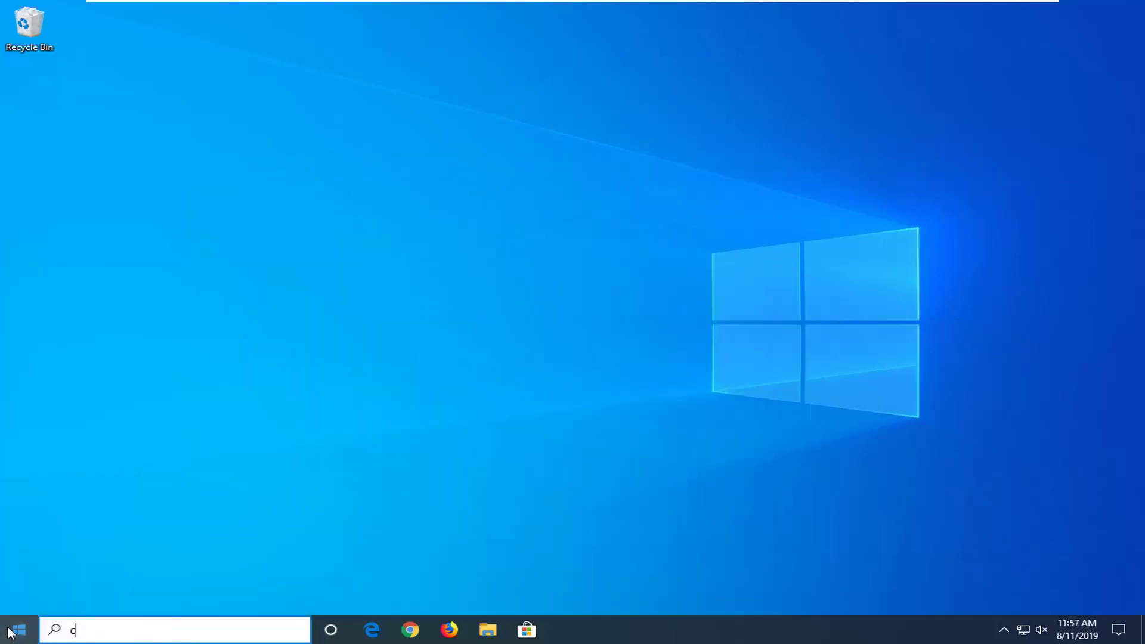
pyautogui.write('ontrol panel')
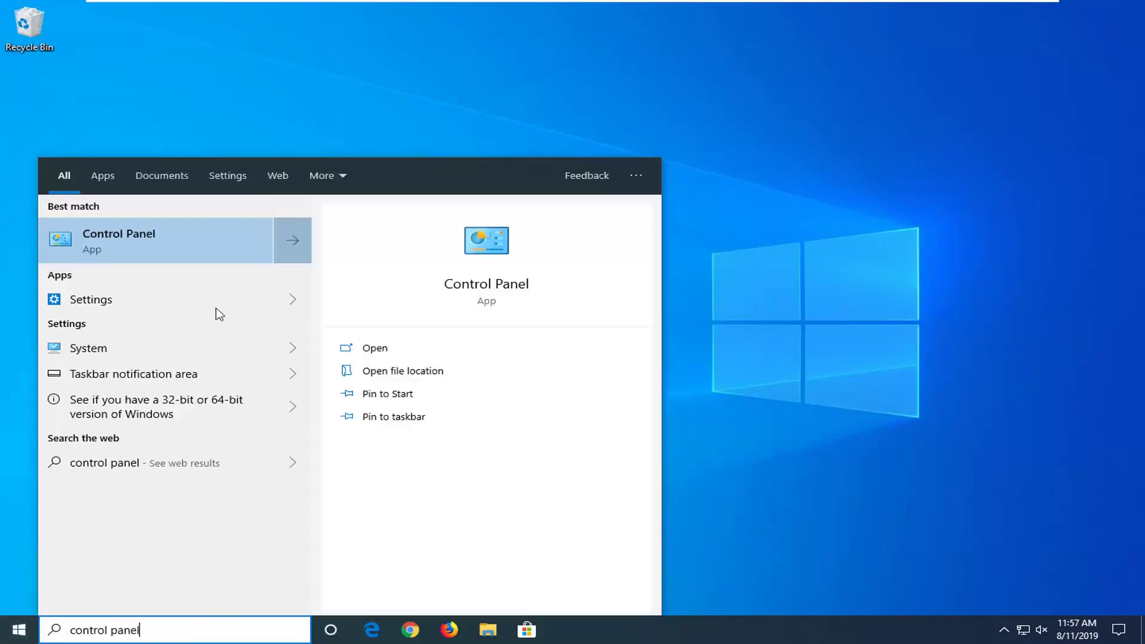
pyautogui.click(127, 234)
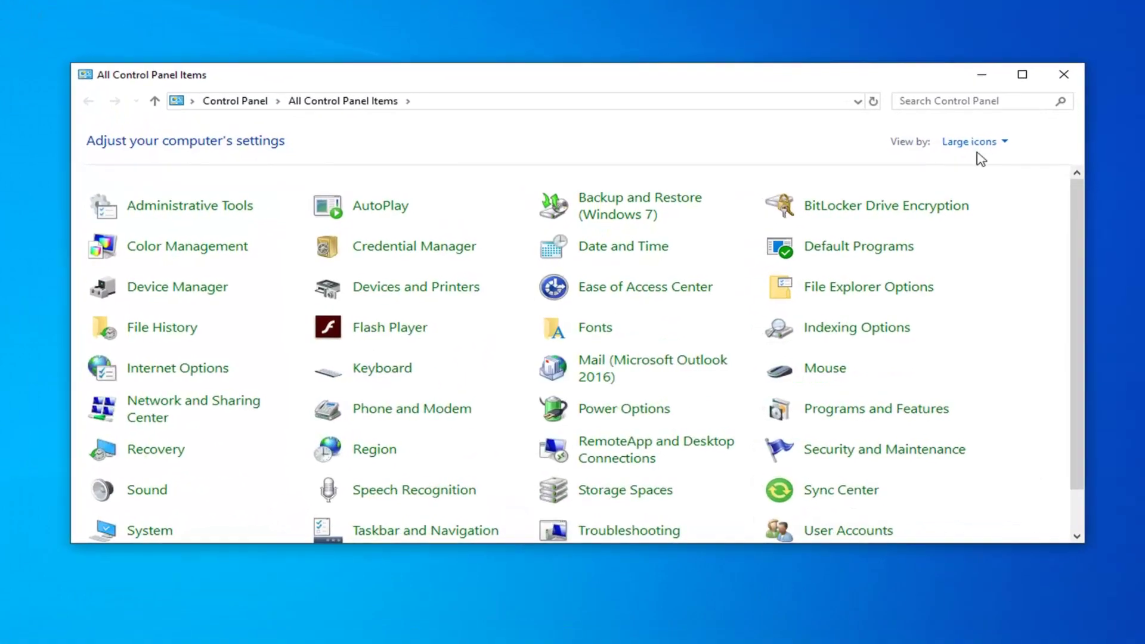
pyautogui.click(981, 149)
pyautogui.click(970, 185)
pyautogui.click(605, 412)
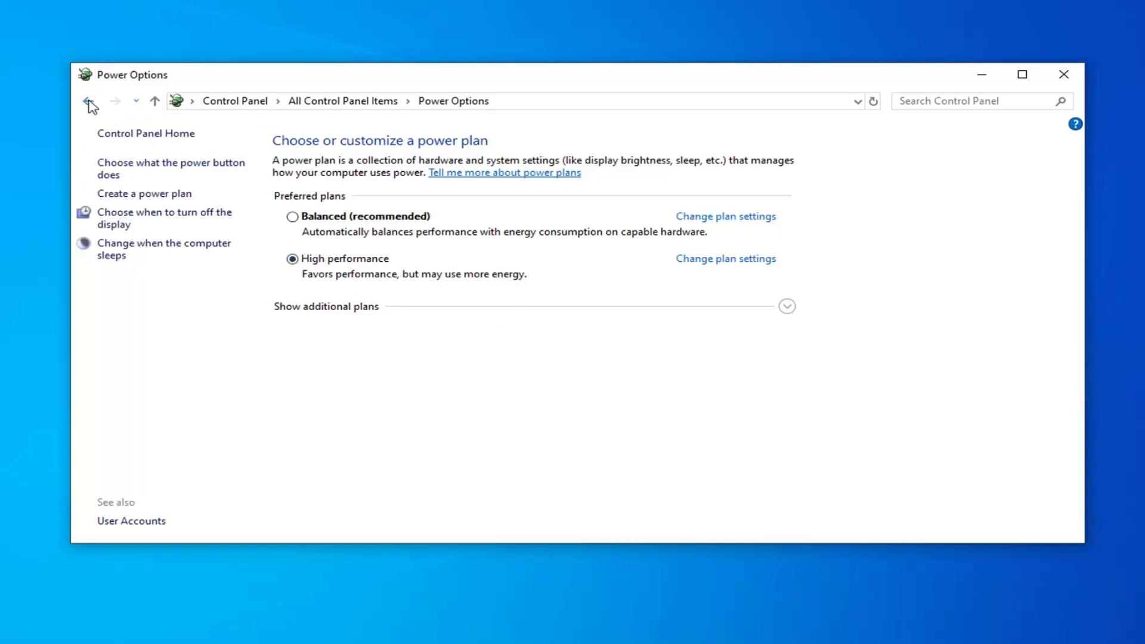
pyautogui.click(88, 102)
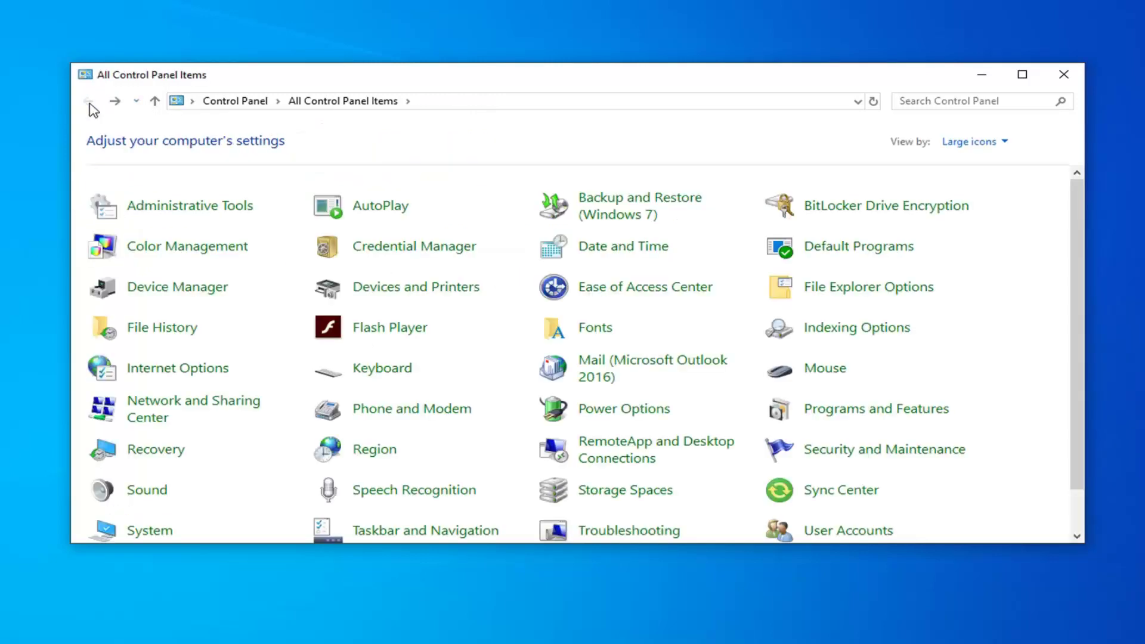
# - Close Control Panel, then apply 'Adjust for best performance' in Performance Options and close it
pyautogui.click(1065, 74)
pyautogui.click(3, 639)
pyautogui.write('performance')
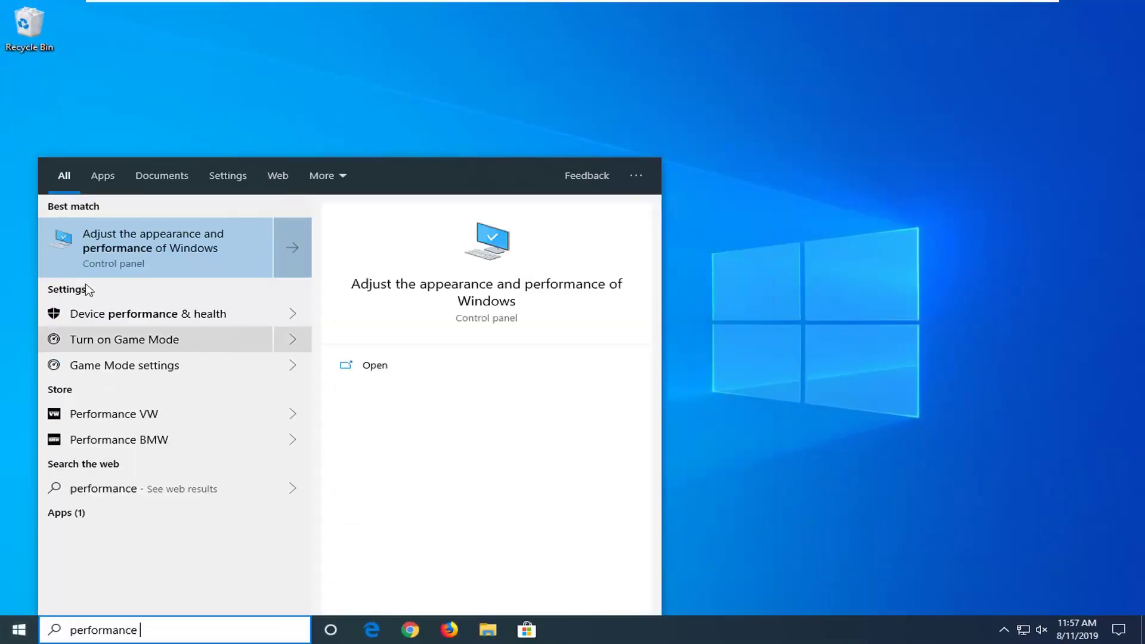
pyautogui.click(169, 250)
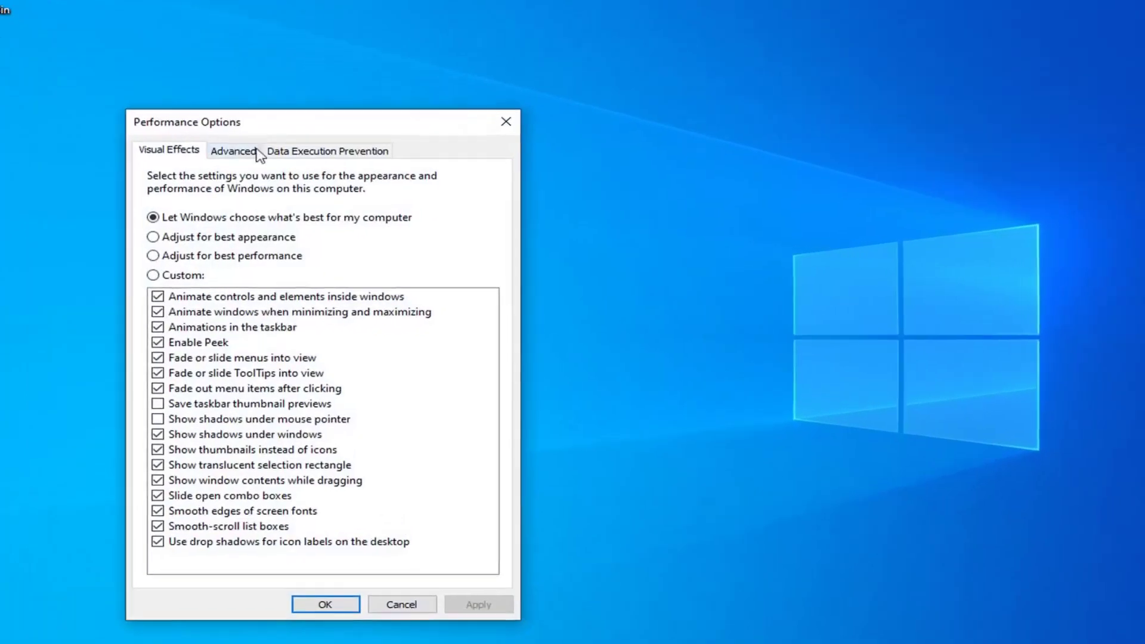
pyautogui.moveTo(351, 100); pyautogui.dragTo(526, 65)
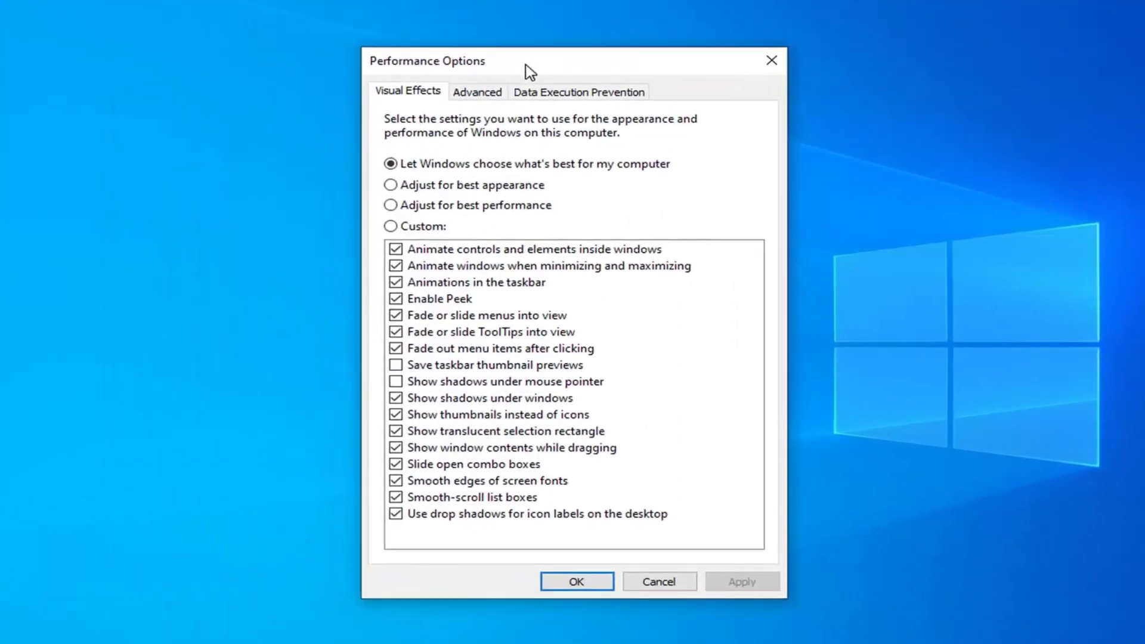
pyautogui.click(392, 207)
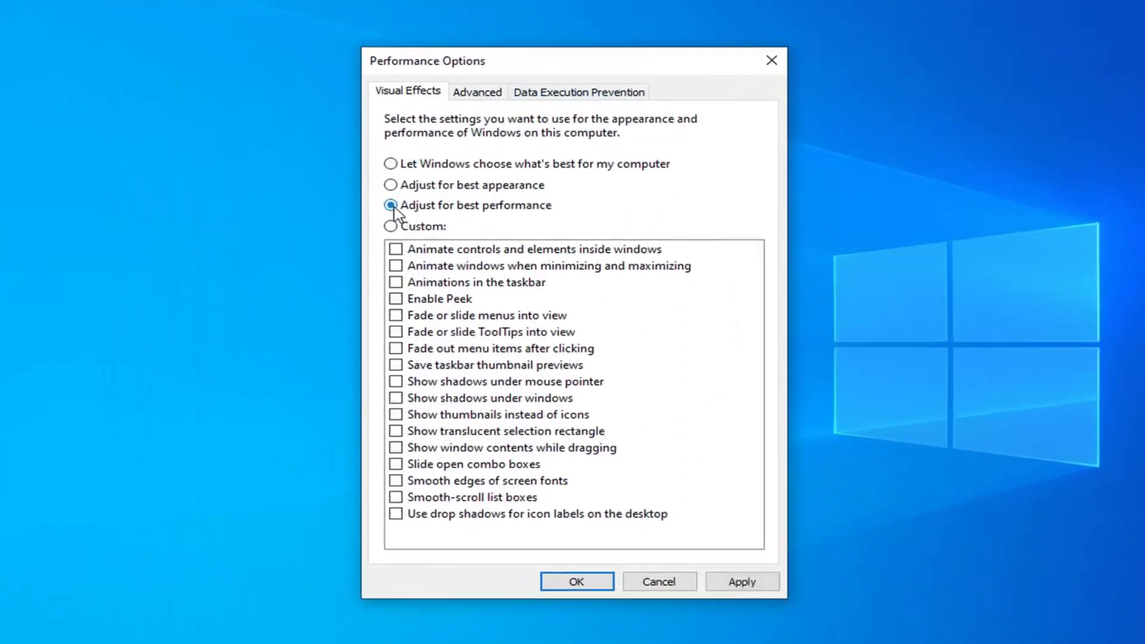
pyautogui.click(713, 584)
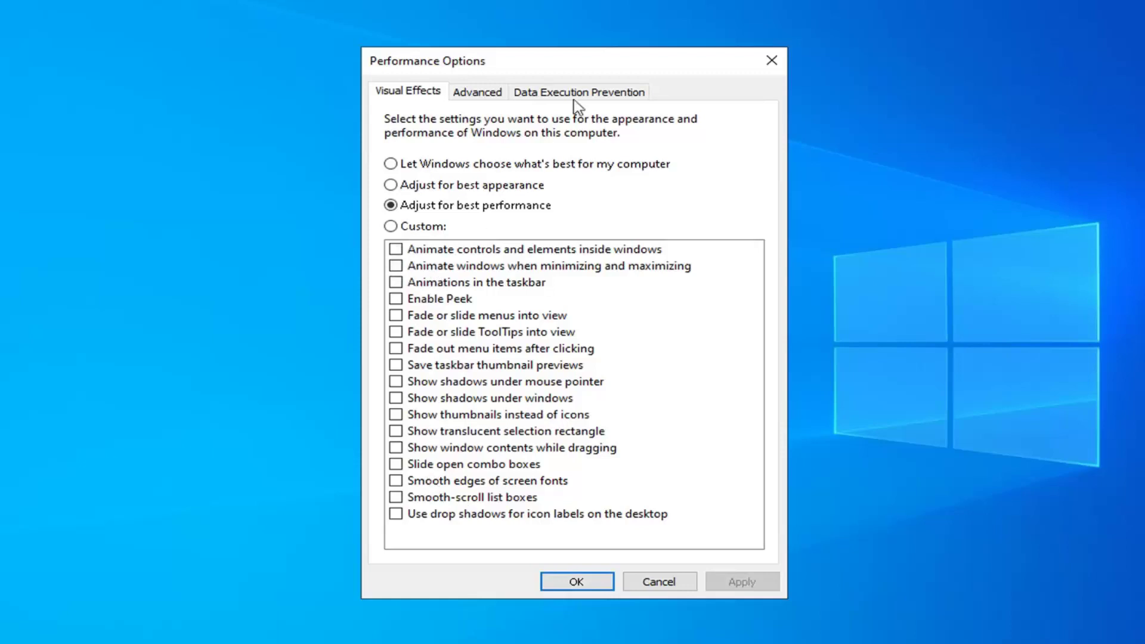
pyautogui.moveTo(583, 69)
pyautogui.mouseDown()
pyautogui.moveTo(528, 75)
pyautogui.moveTo(621, 51)
pyautogui.mouseUp()
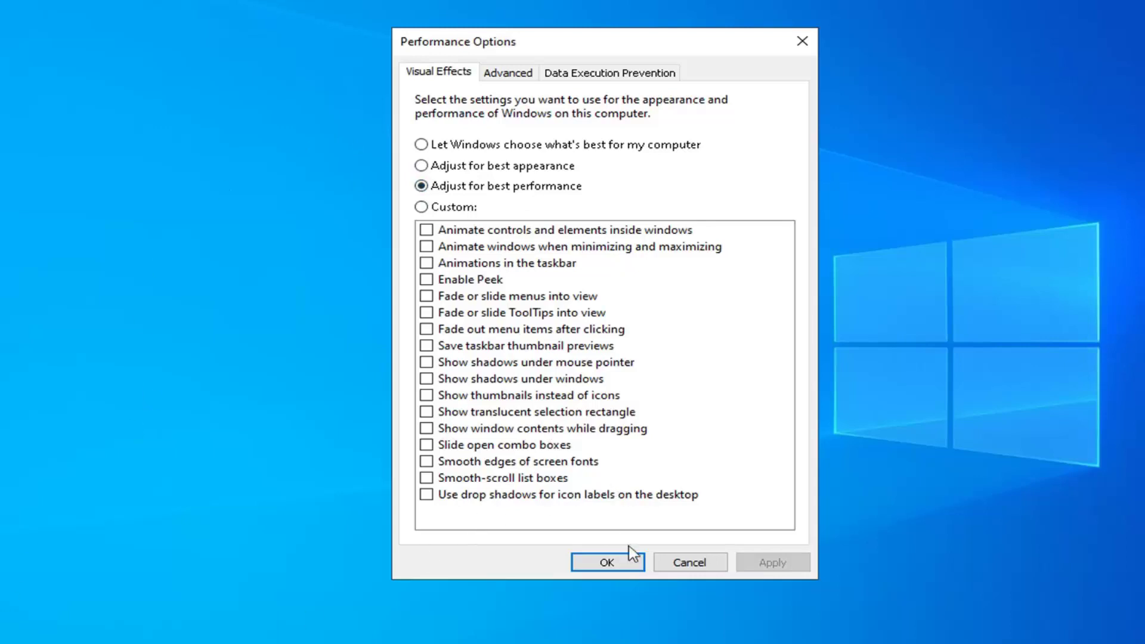
pyautogui.click(606, 564)
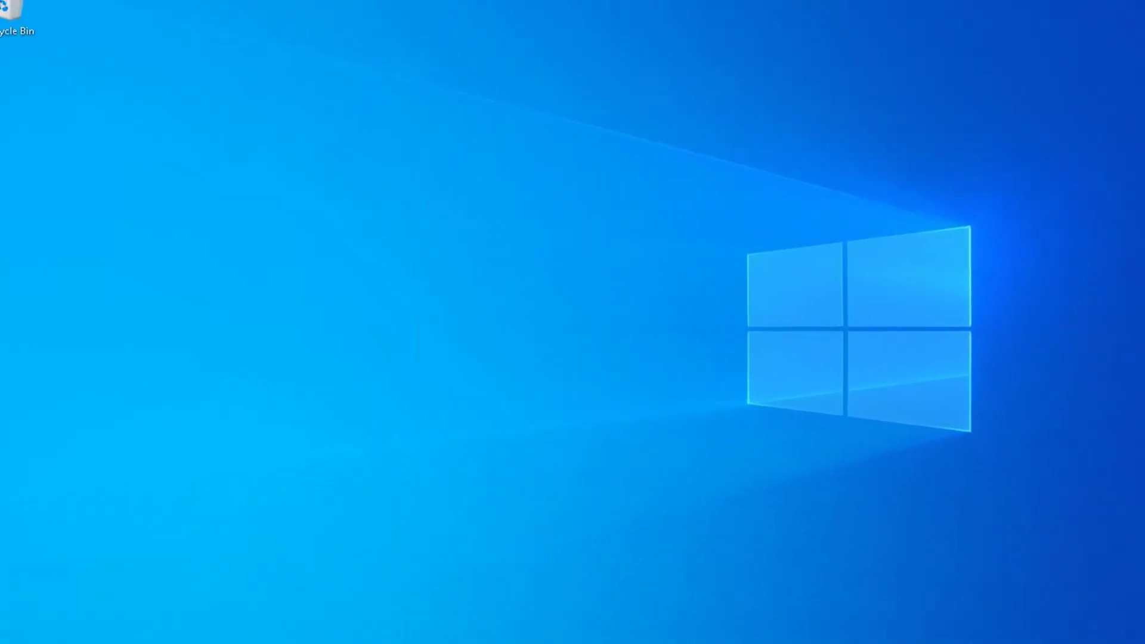
pyautogui.press('super')
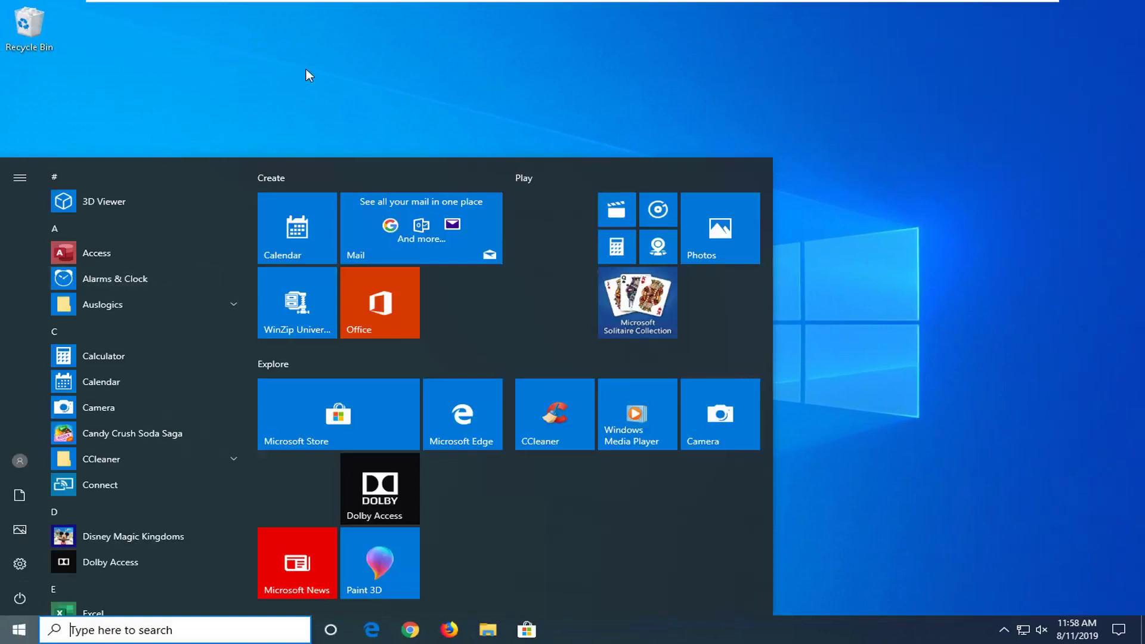
pyautogui.press('super')
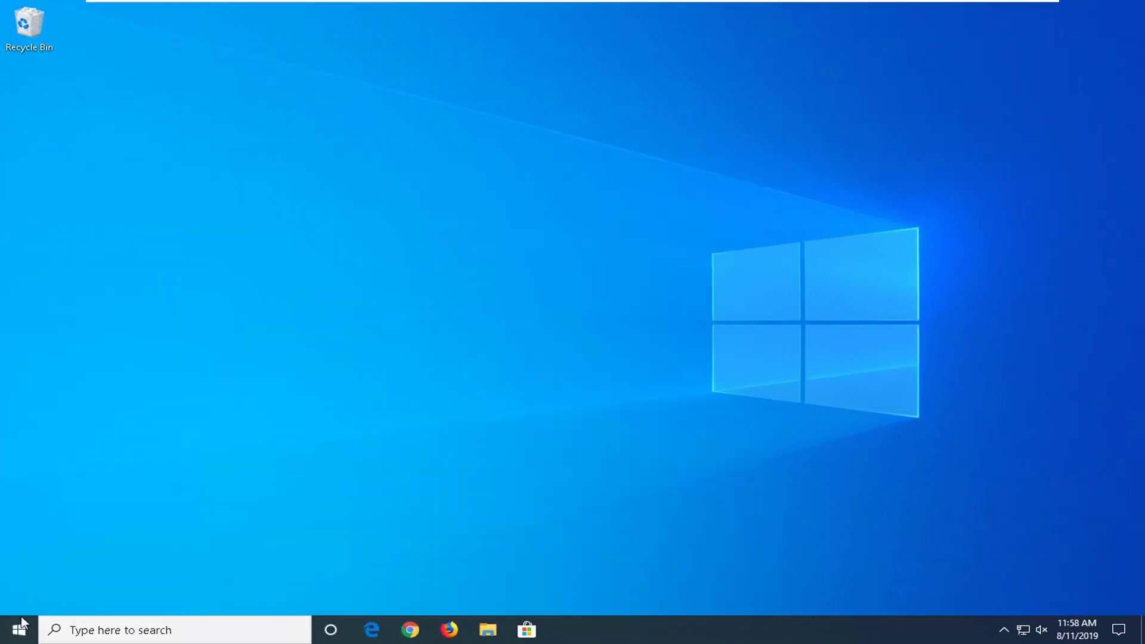
pyautogui.click(20, 630)
pyautogui.write('progr')
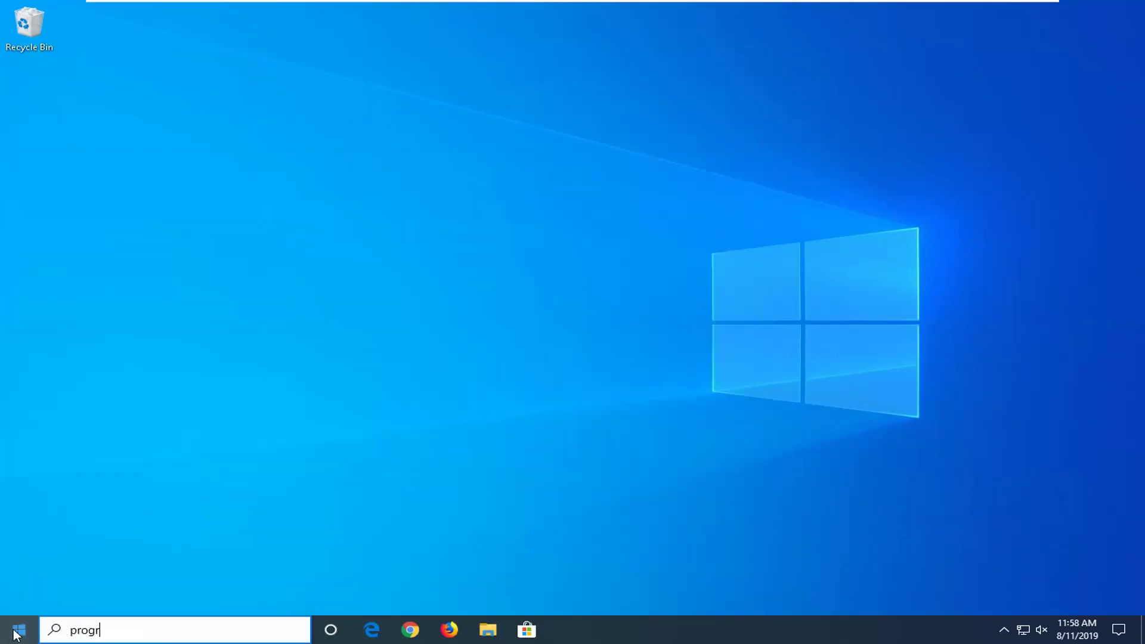
pyautogui.write('ams and features')
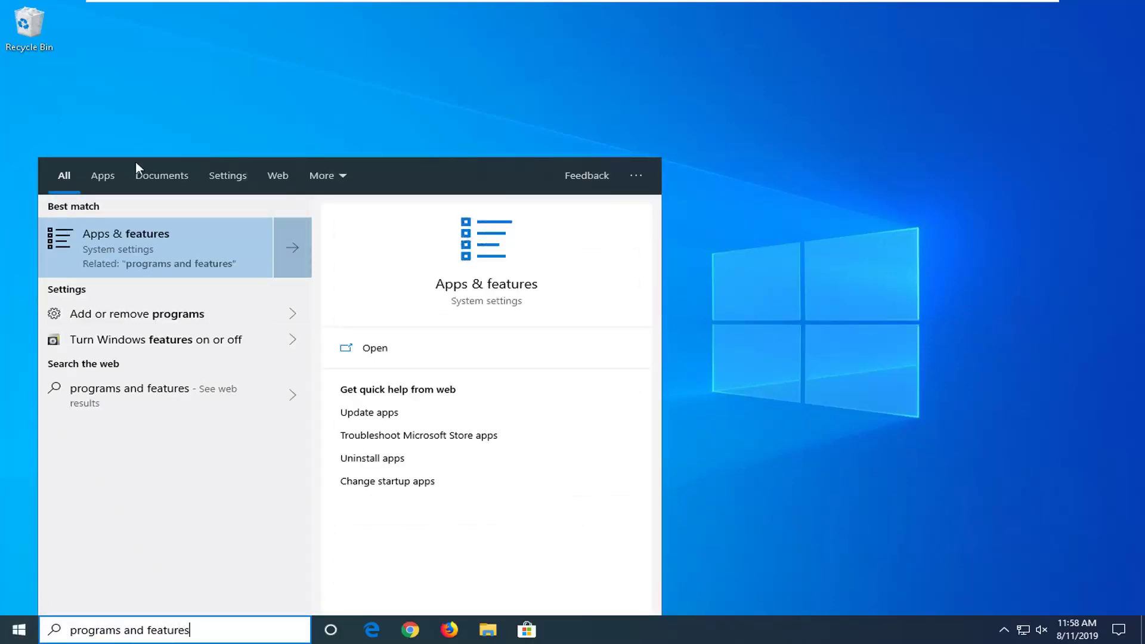
pyautogui.click(124, 245)
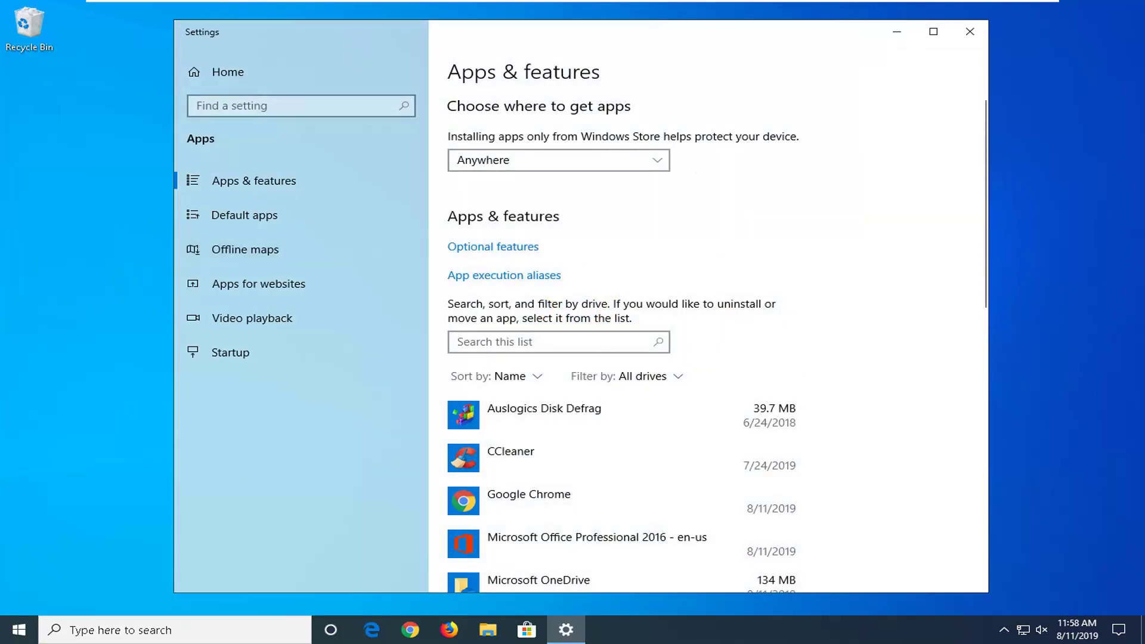
pyautogui.scroll(-3, 639, 364)
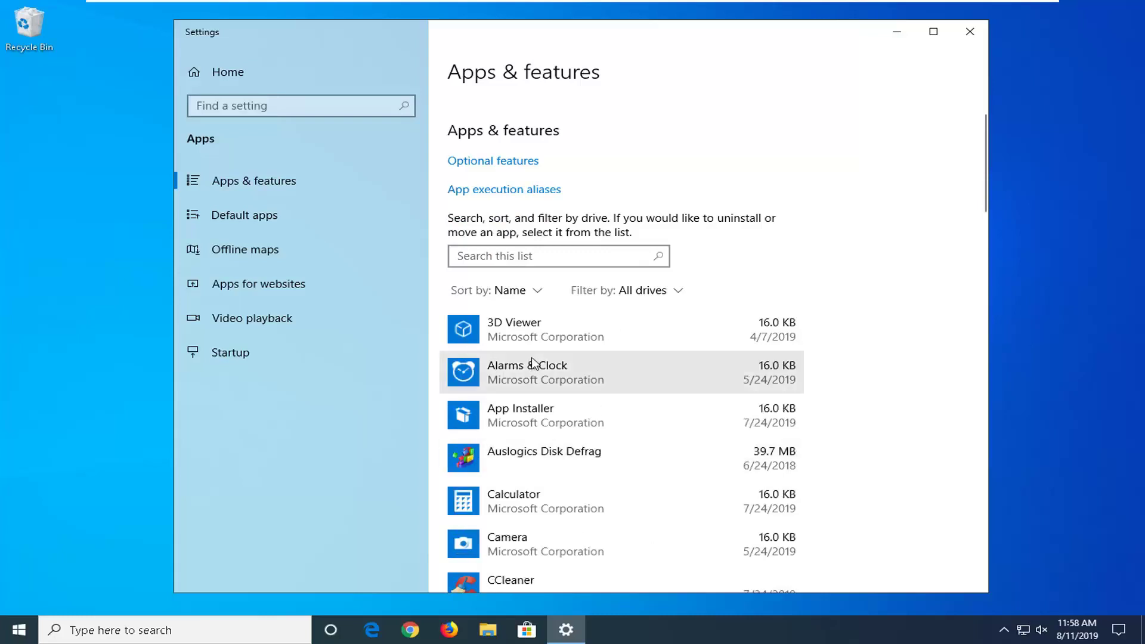
pyautogui.scroll(-1, 529, 416)
pyautogui.scroll(-2, 528, 416)
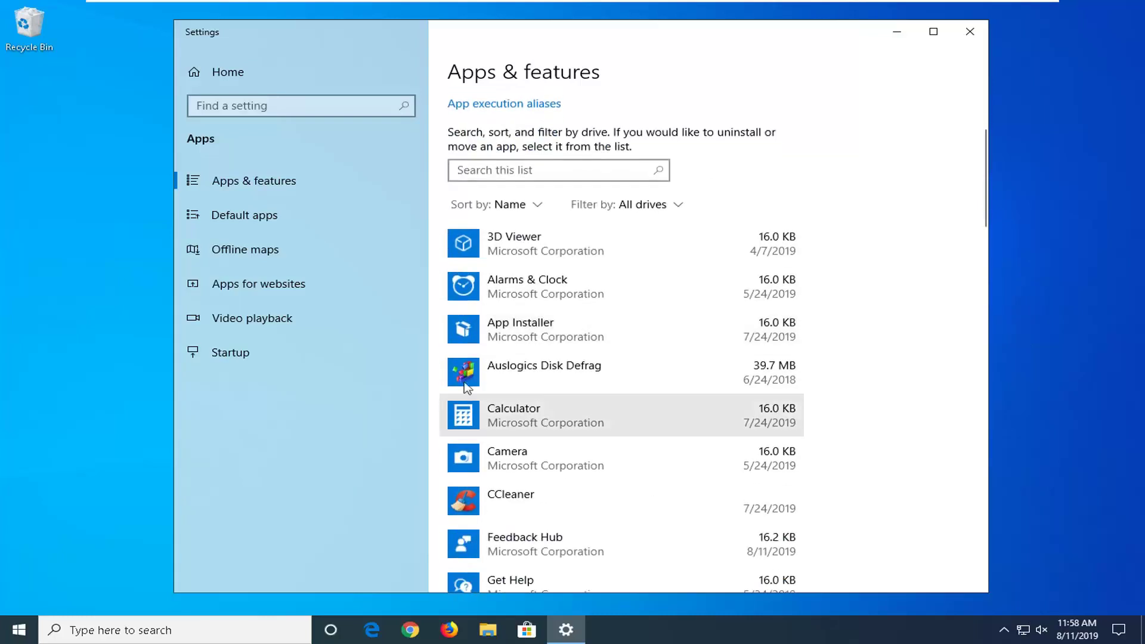
pyautogui.click(512, 341)
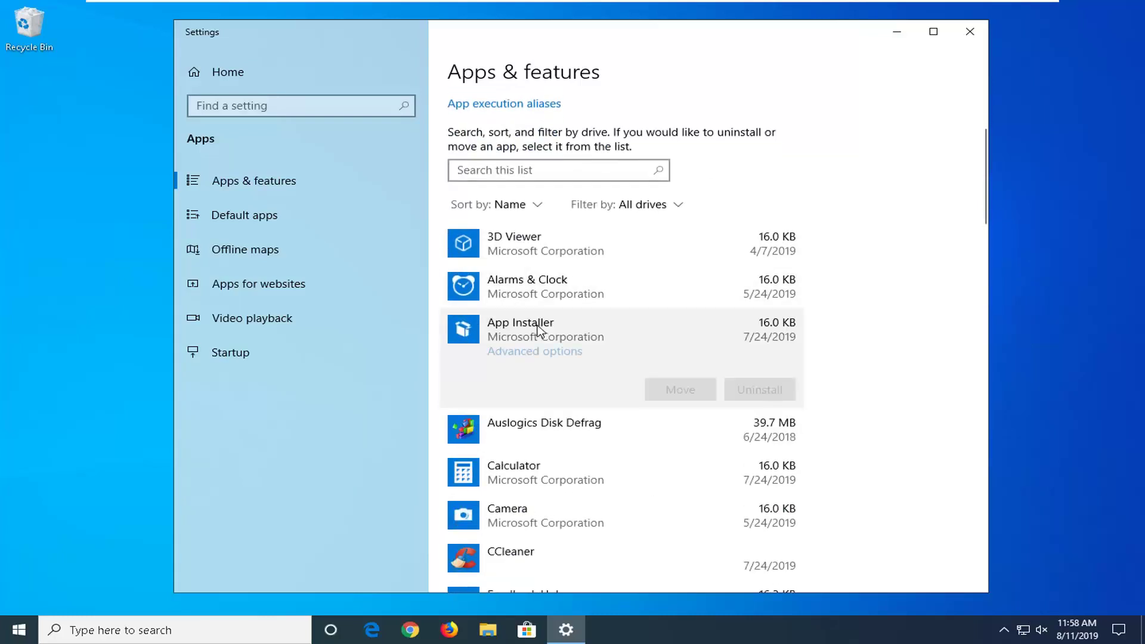
pyautogui.click(499, 288)
pyautogui.scroll(-3, 561, 388)
pyautogui.scroll(-3, 483, 416)
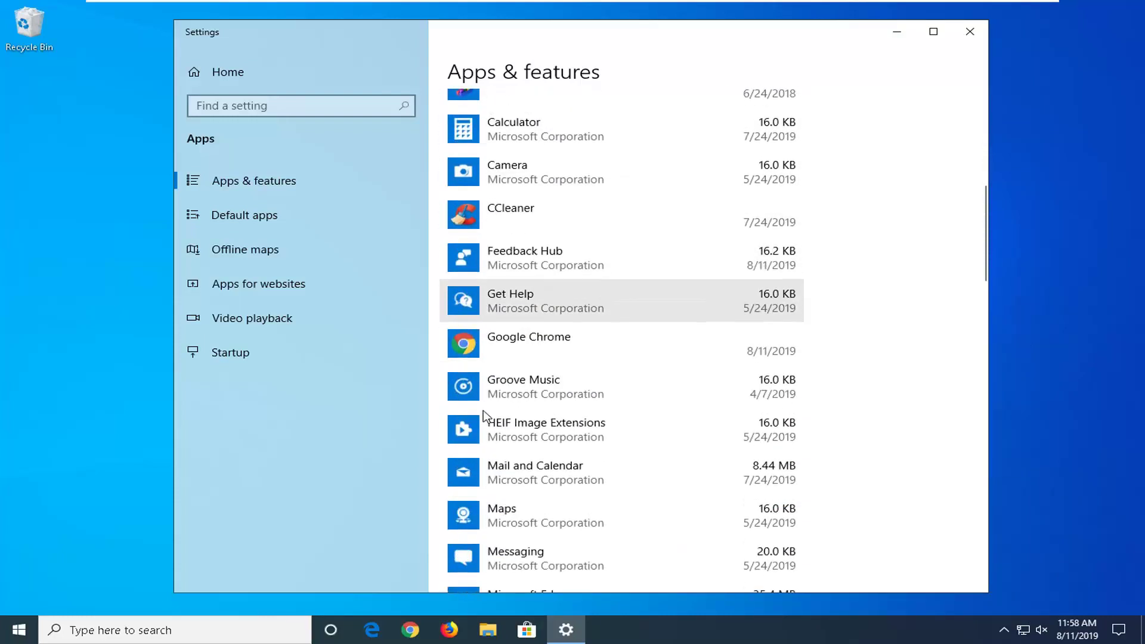
pyautogui.scroll(-5, 484, 416)
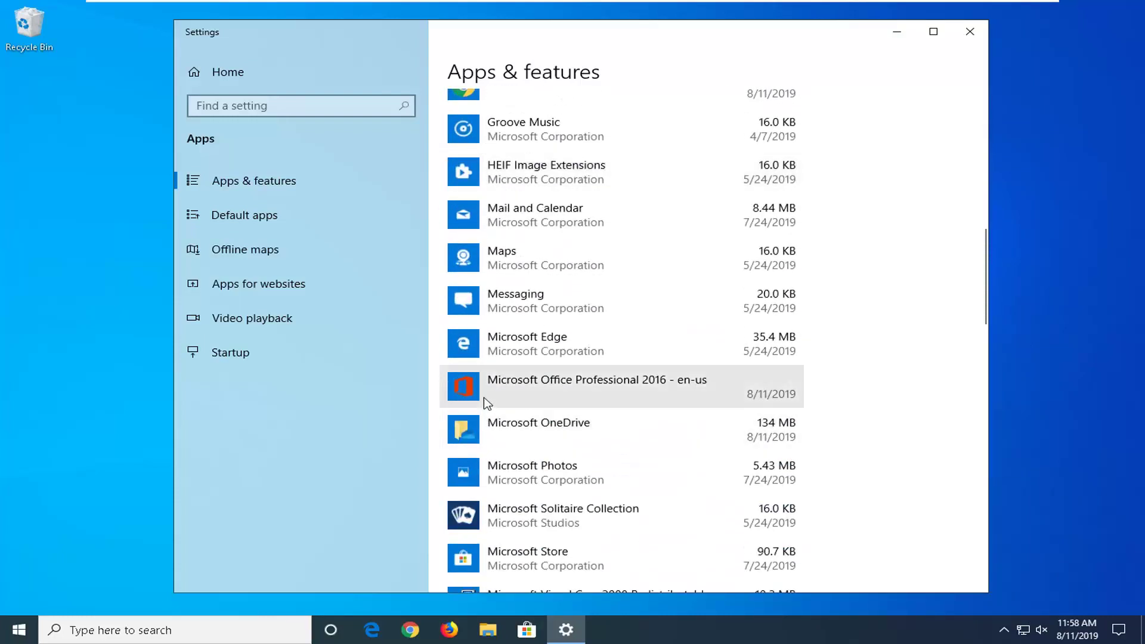
pyautogui.click(489, 417)
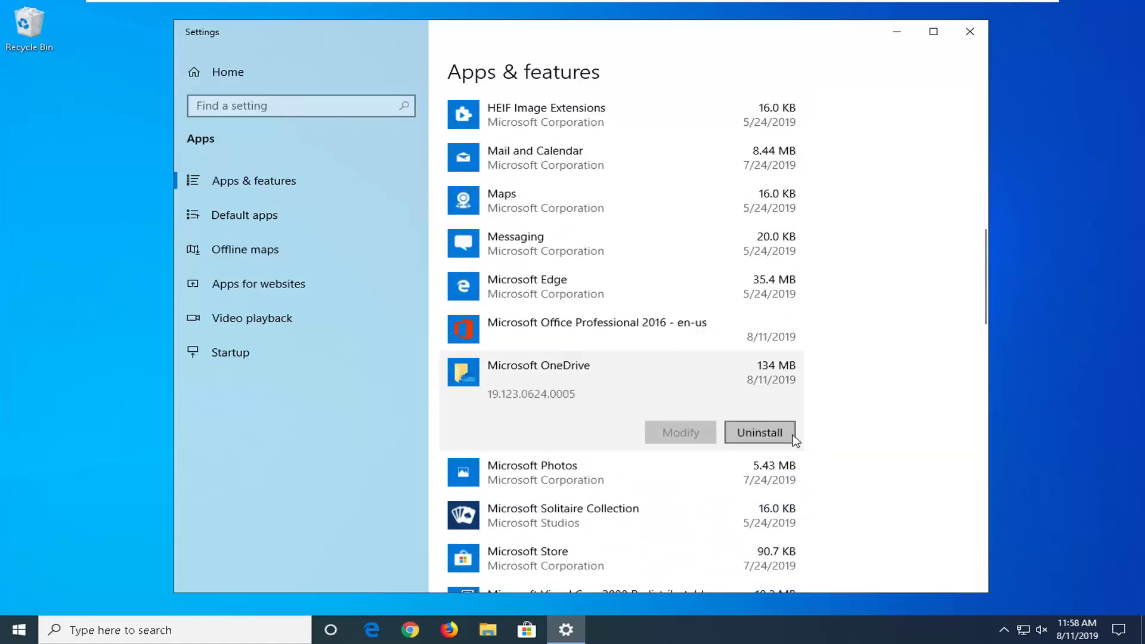
pyautogui.click(792, 437)
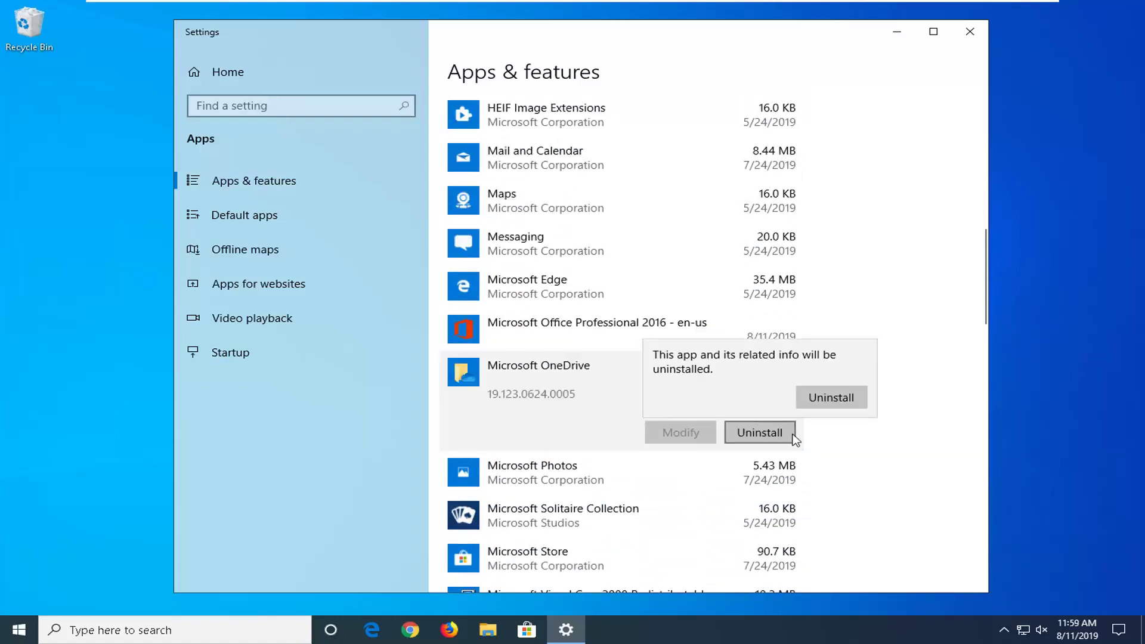
pyautogui.click(319, 419)
pyautogui.click(970, 32)
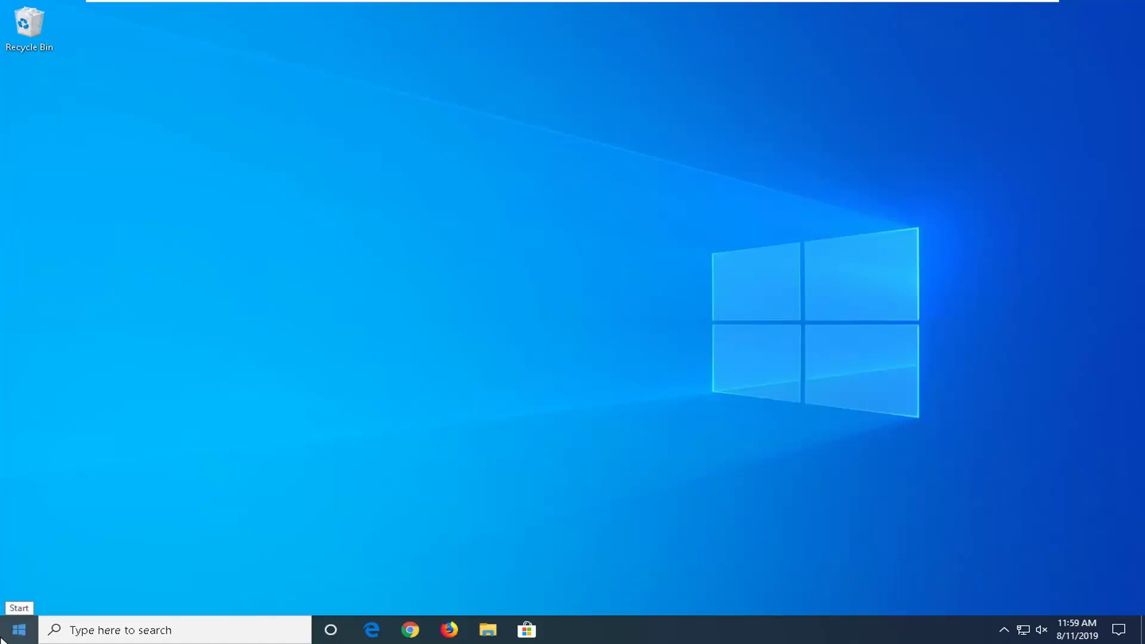
# - Open Task Manager's Startup list and check System Configuration's startup items before closing it
pyautogui.rightClick(710, 637)
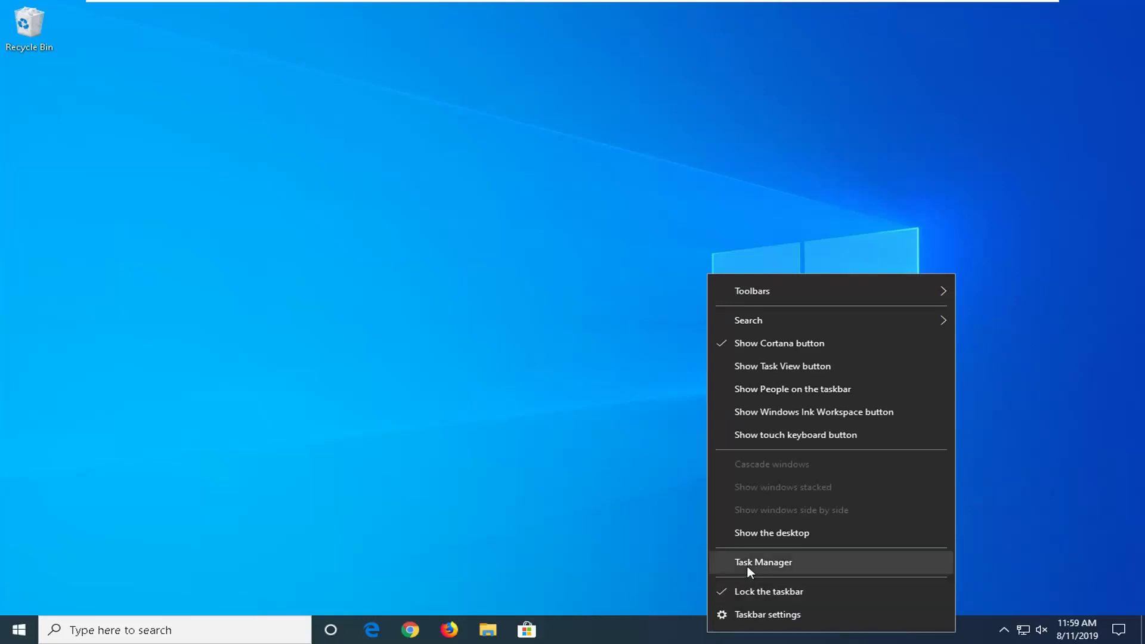
pyautogui.click(746, 565)
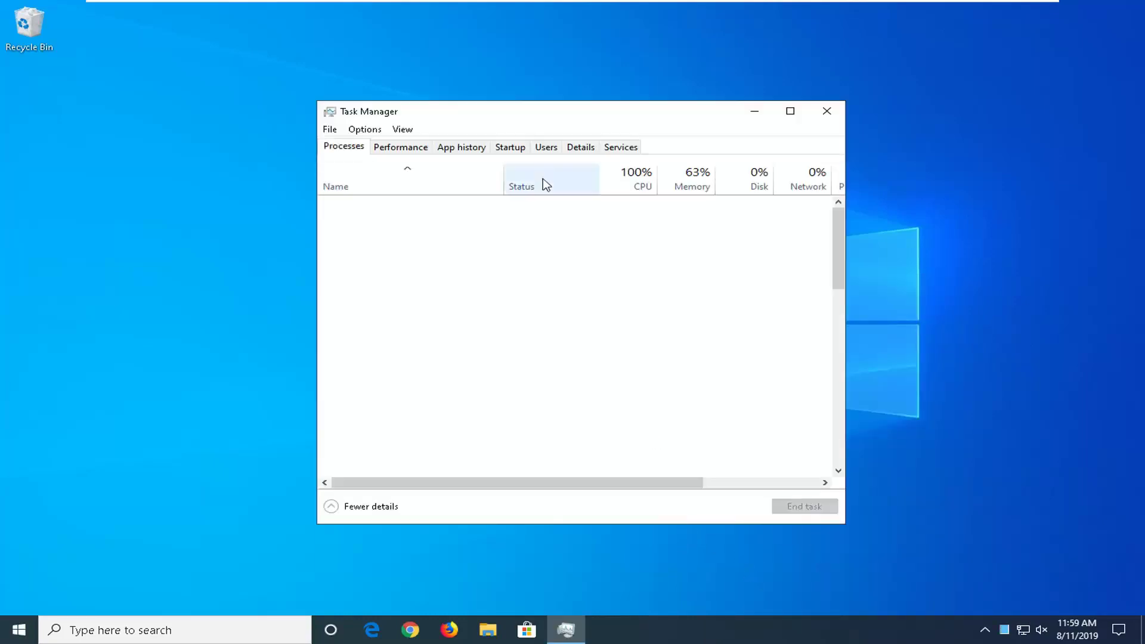
pyautogui.click(510, 147)
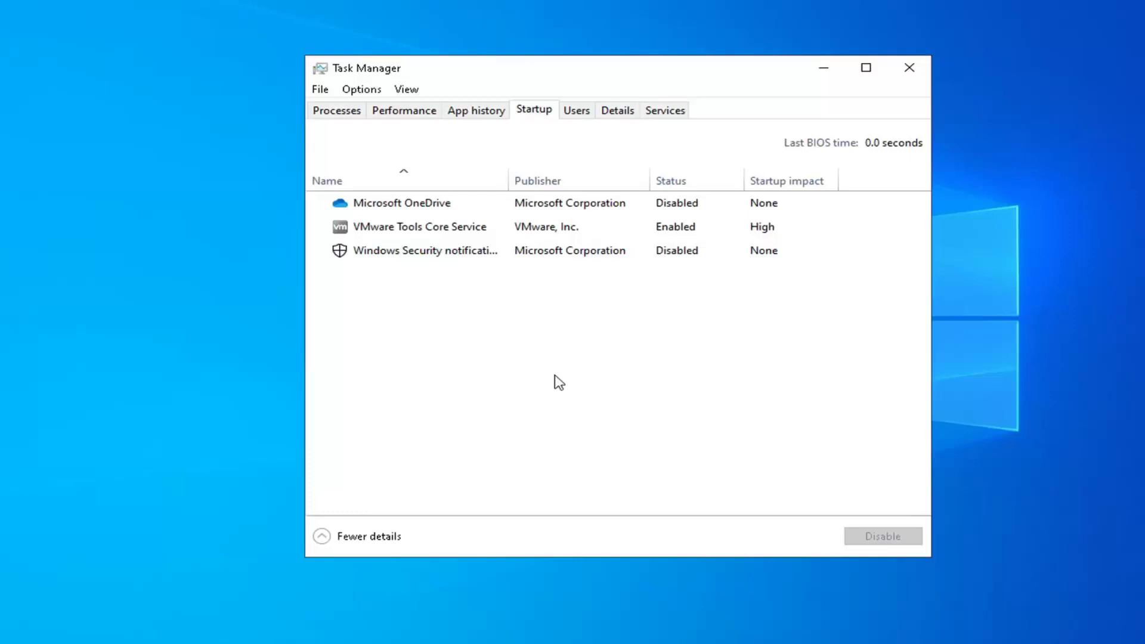
pyautogui.press('super')
pyautogui.press('super')
pyautogui.press('super')
pyautogui.write('msconfig')
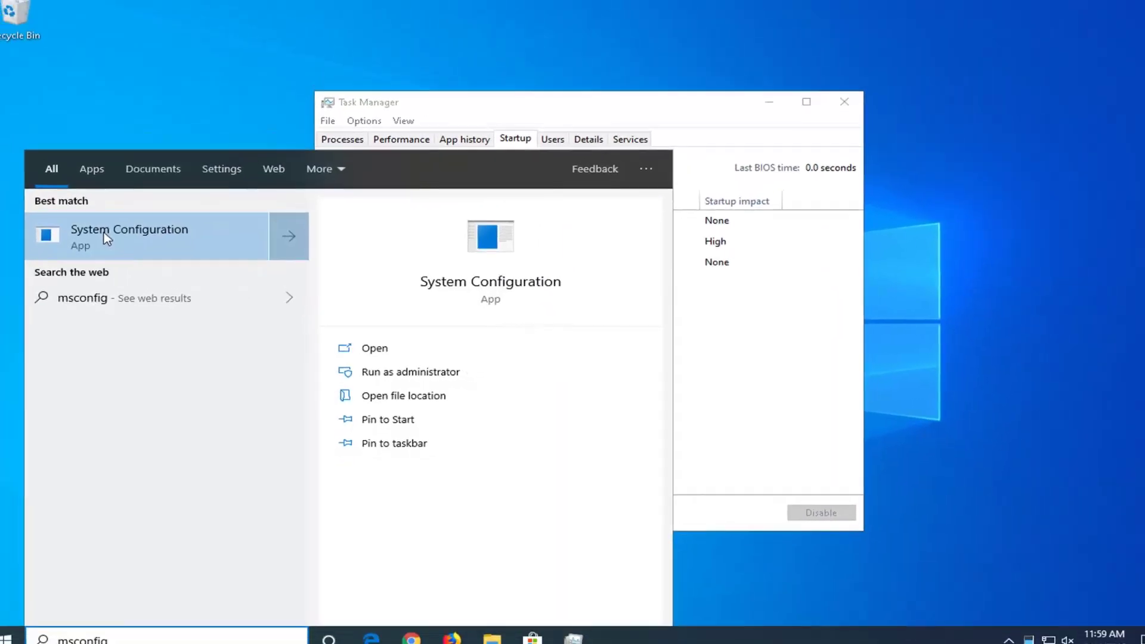
pyautogui.click(114, 237)
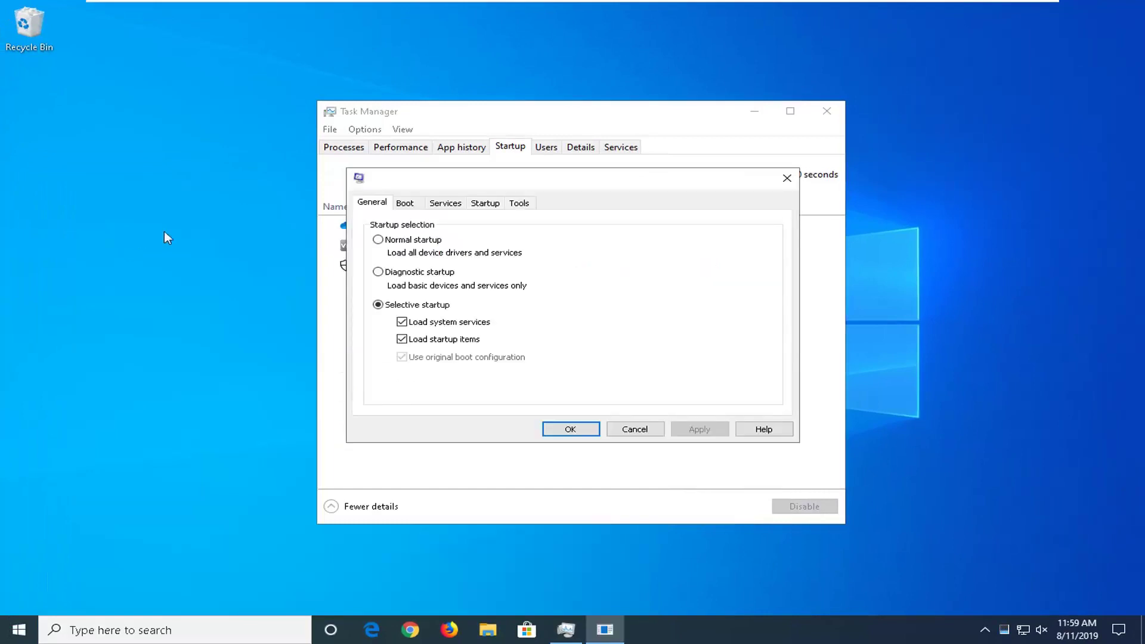
pyautogui.click(479, 205)
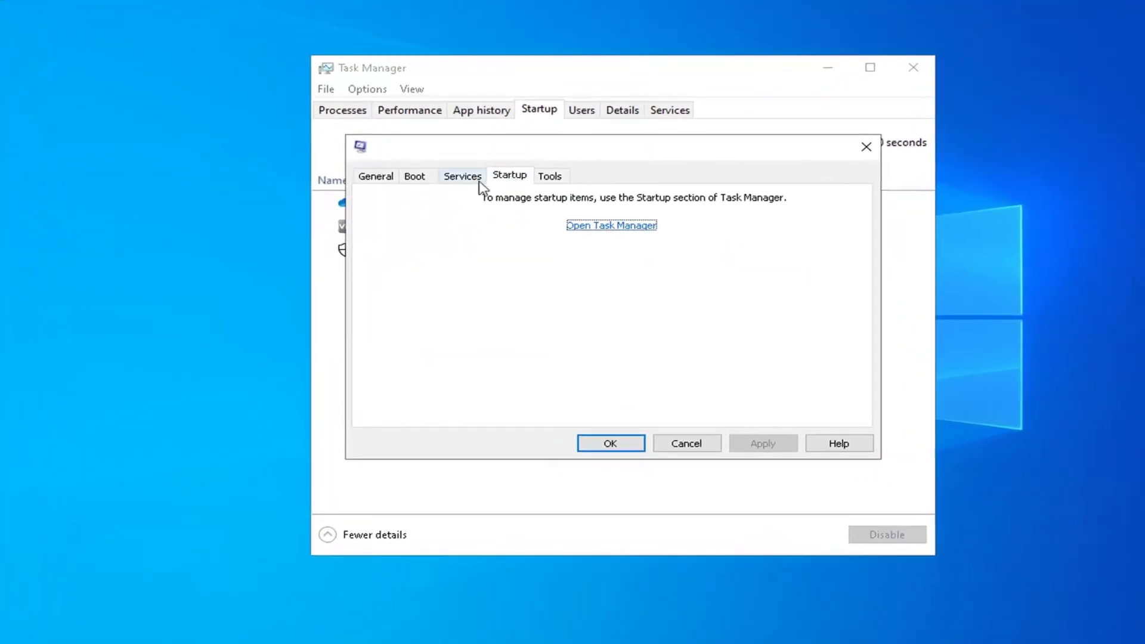
pyautogui.moveTo(516, 153); pyautogui.dragTo(461, 289)
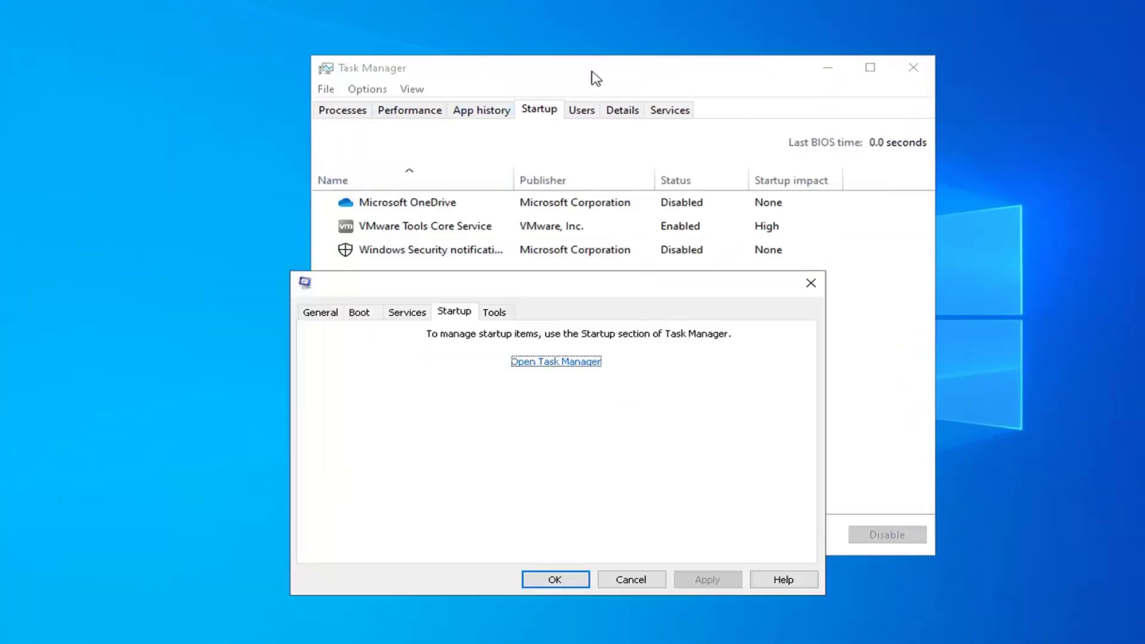
pyautogui.click(811, 285)
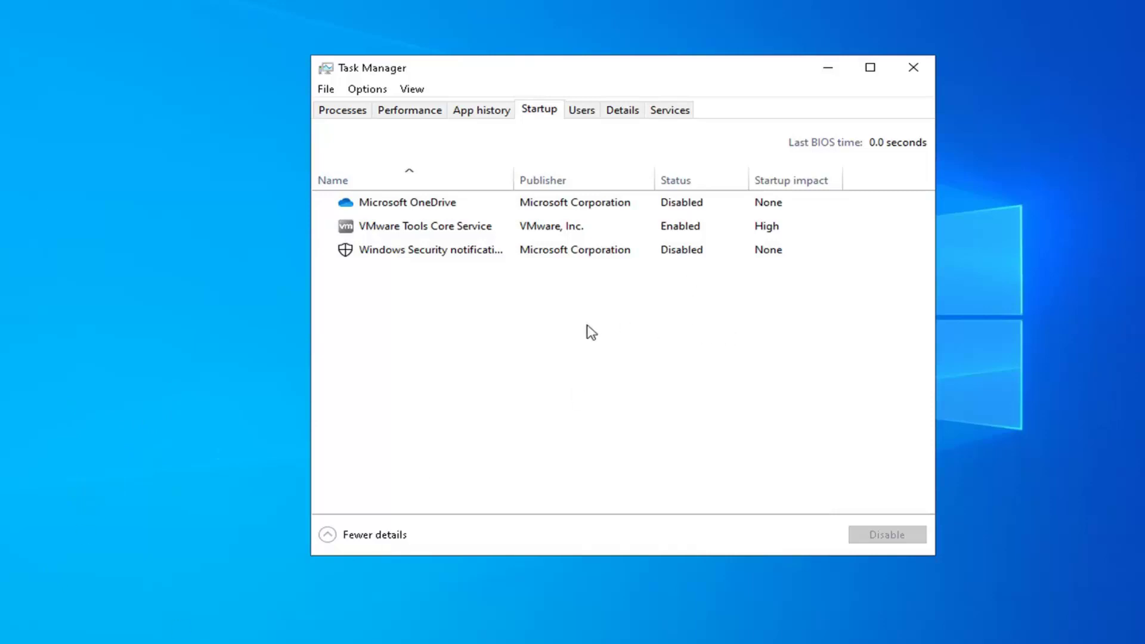
# - Review OneDrive and Windows Security startup entries, disabling then re-enabling VMware Tools Core Service
pyautogui.click(422, 206)
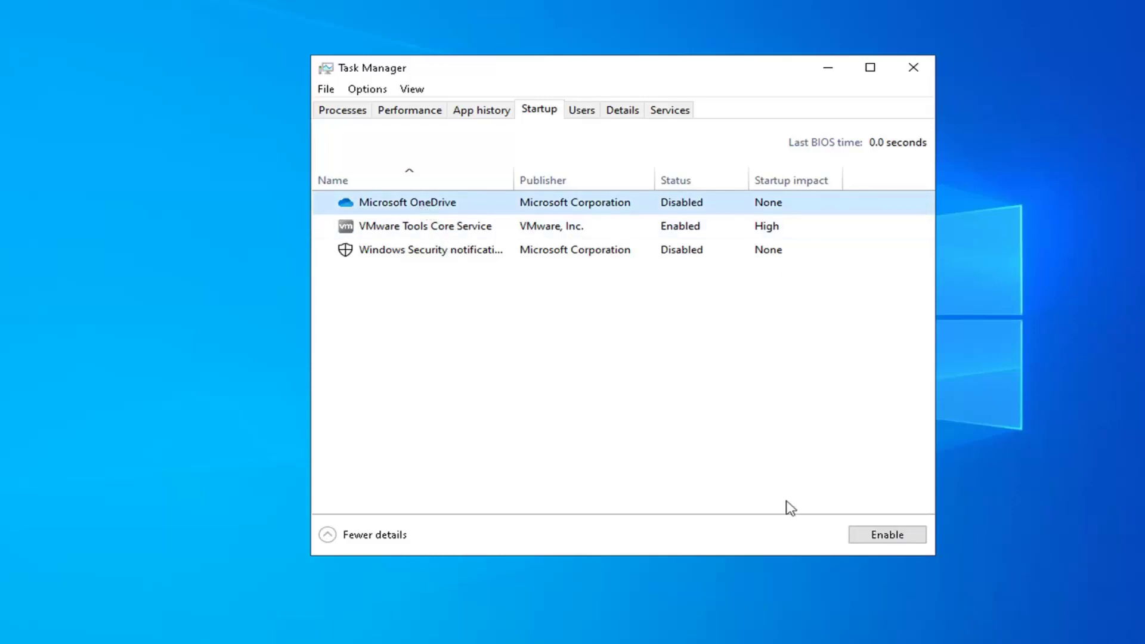
pyautogui.click(415, 250)
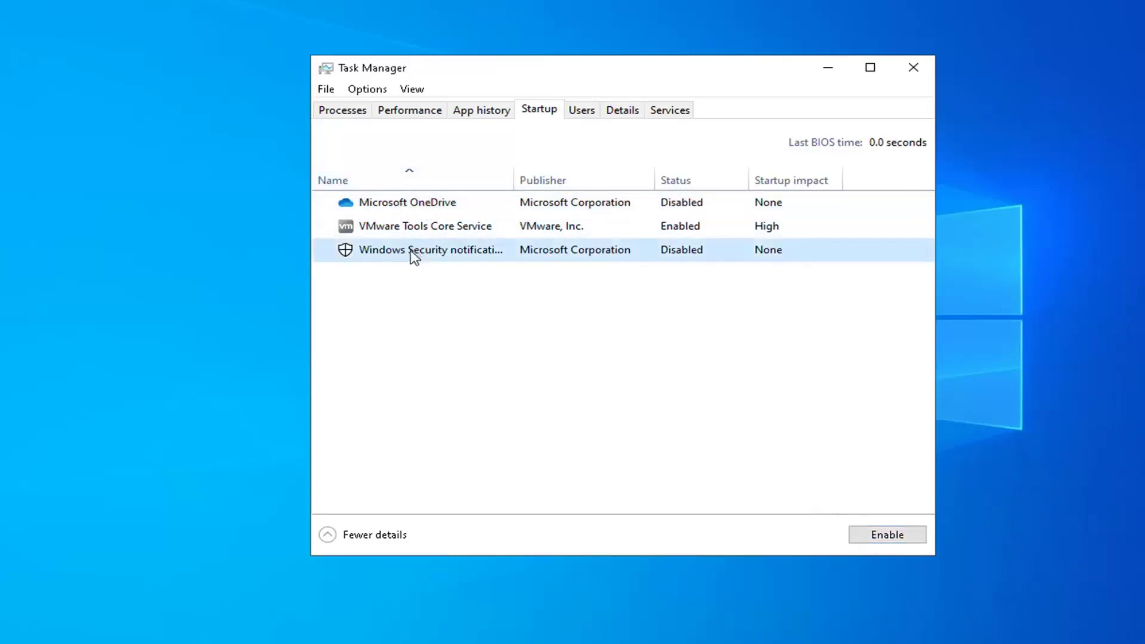
pyautogui.click(409, 229)
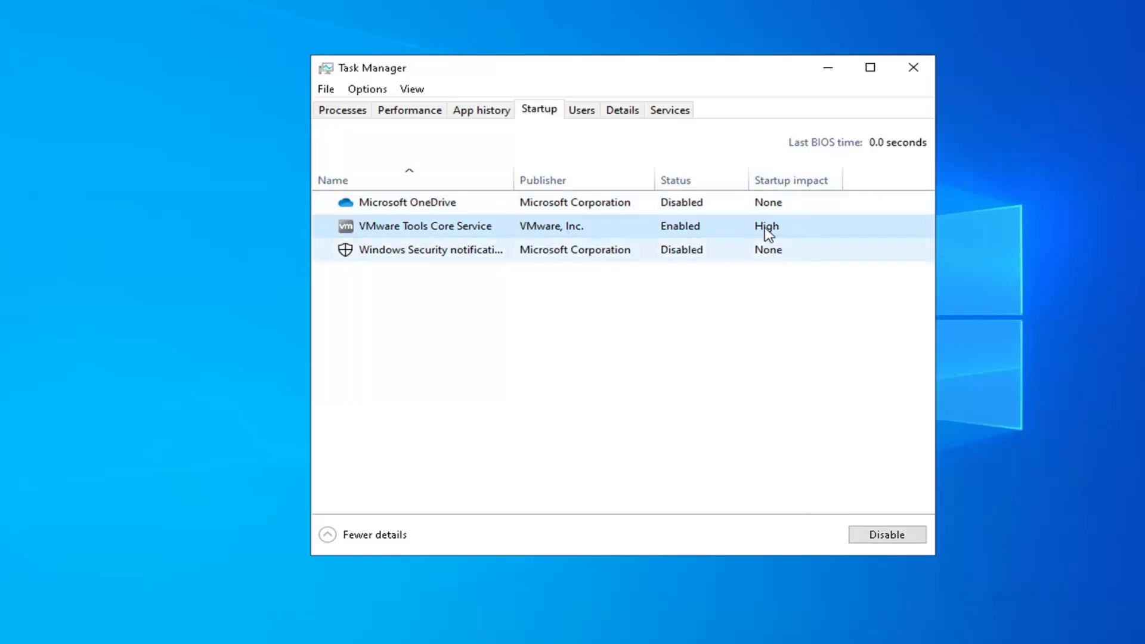
pyautogui.click(876, 537)
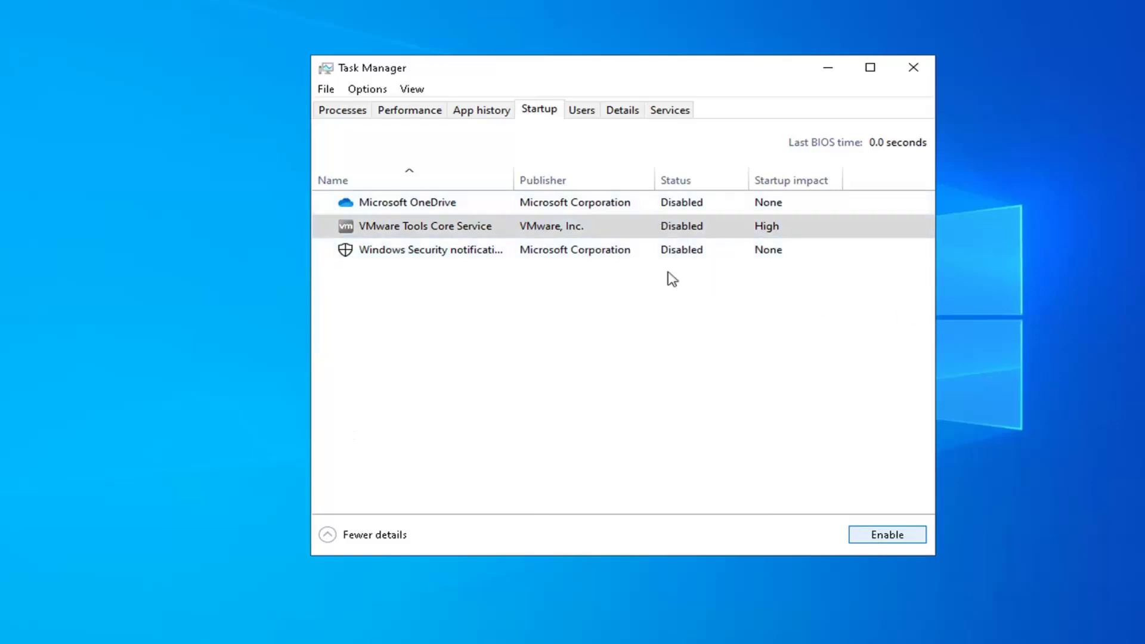
pyautogui.click(882, 539)
# - Close Task Manager and launch Disk Cleanup, rescanning drive C: including system files
pyautogui.click(913, 68)
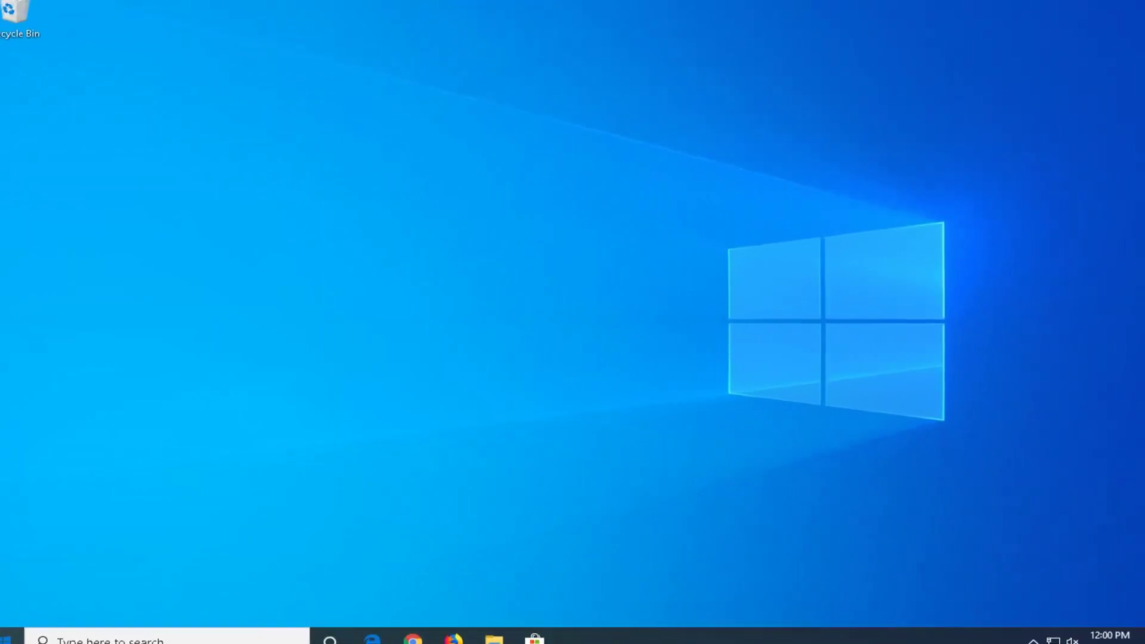
pyautogui.click(15, 639)
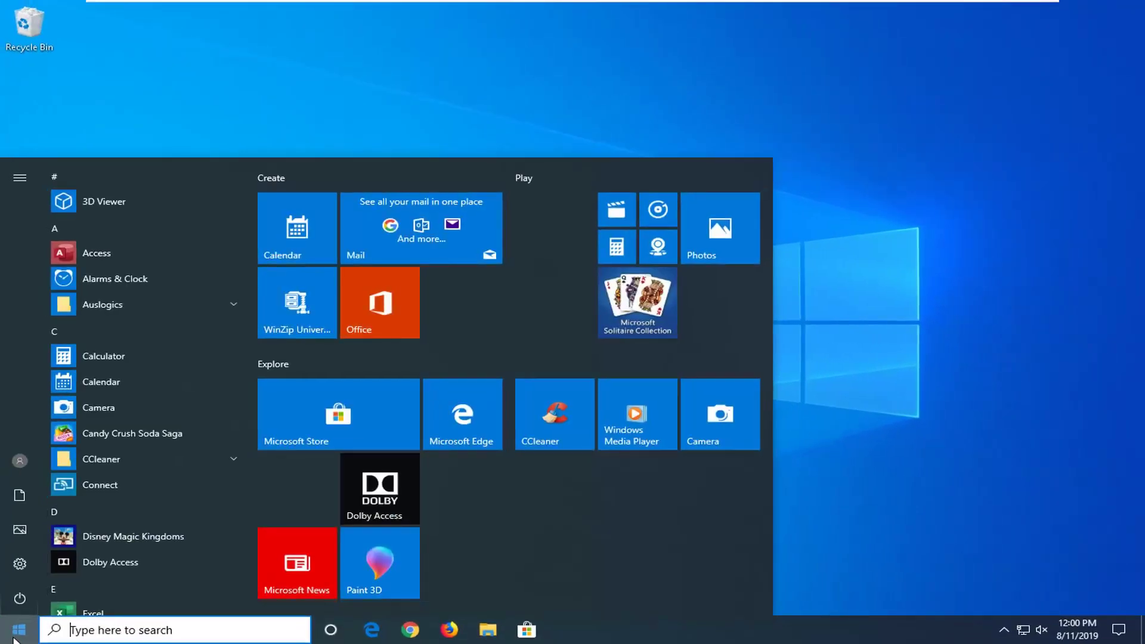
pyautogui.write('disk ')
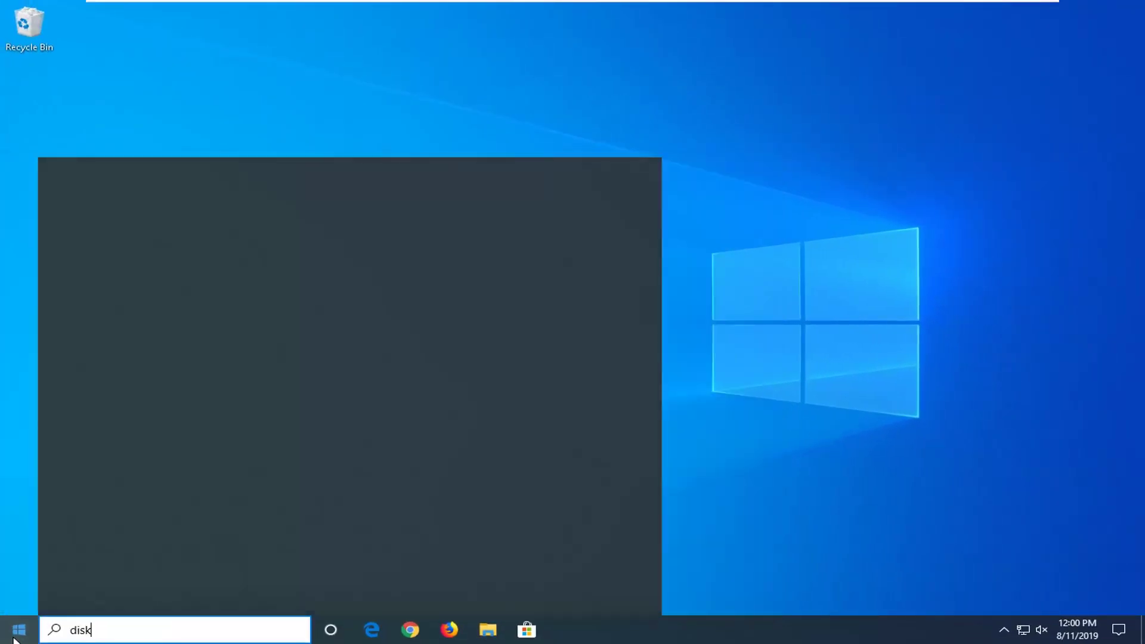
pyautogui.write('cleanup')
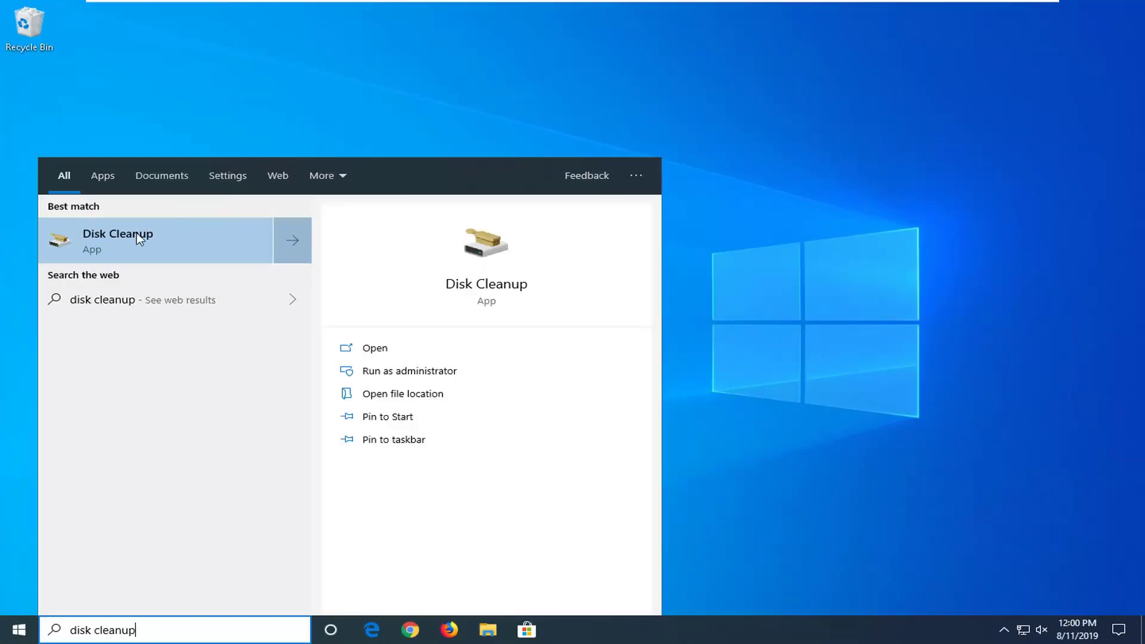
pyautogui.click(137, 234)
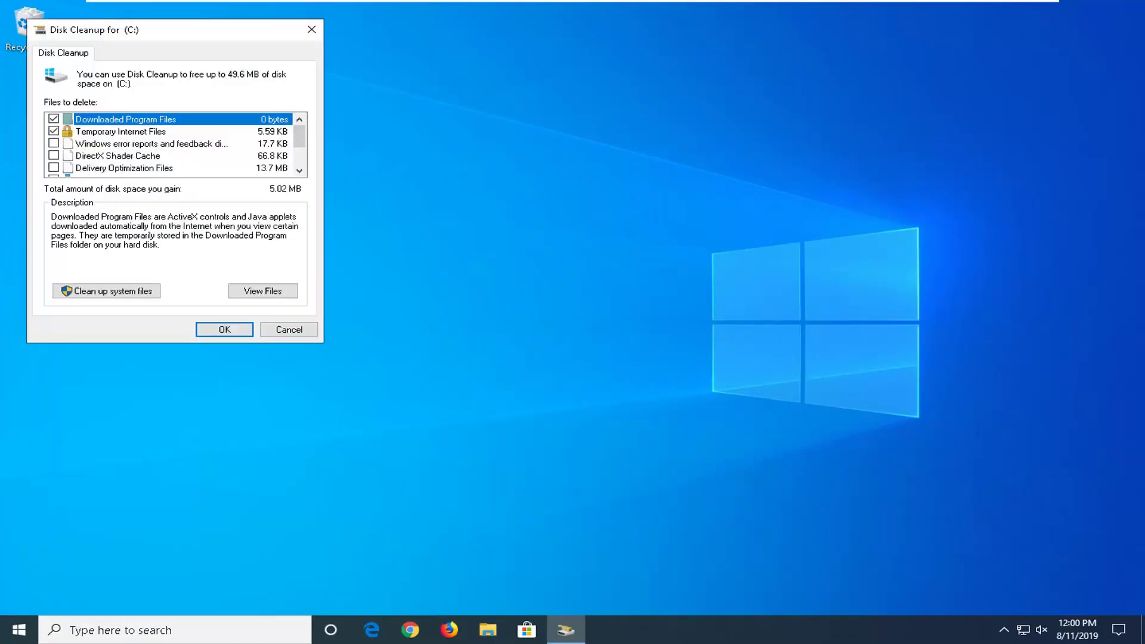
pyautogui.moveTo(17, 6); pyautogui.dragTo(524, 88)
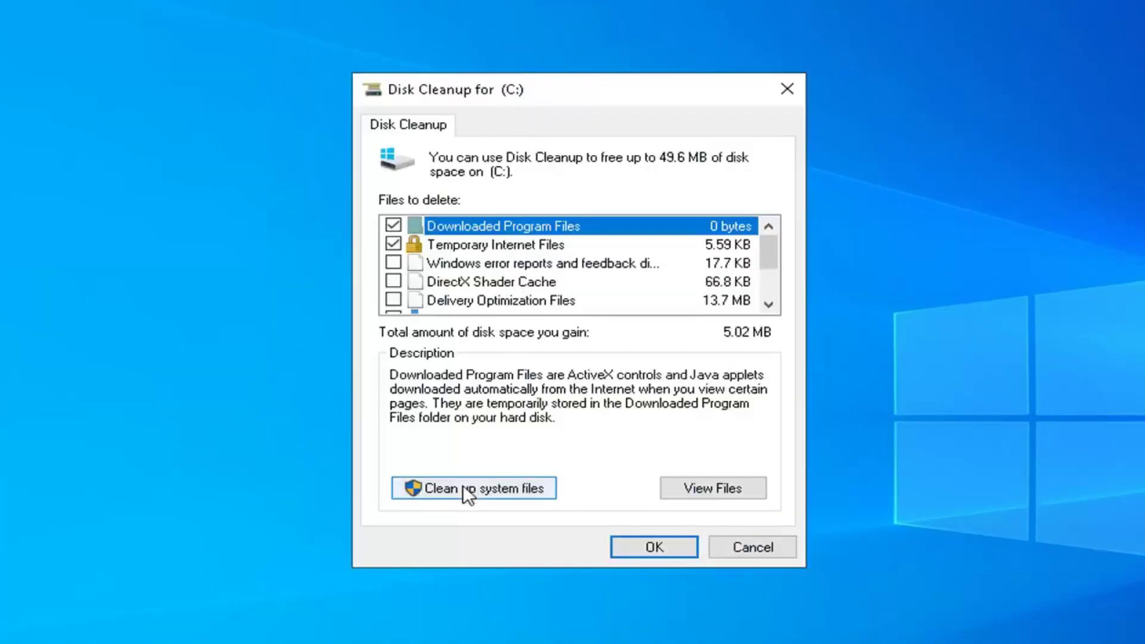
pyautogui.click(477, 491)
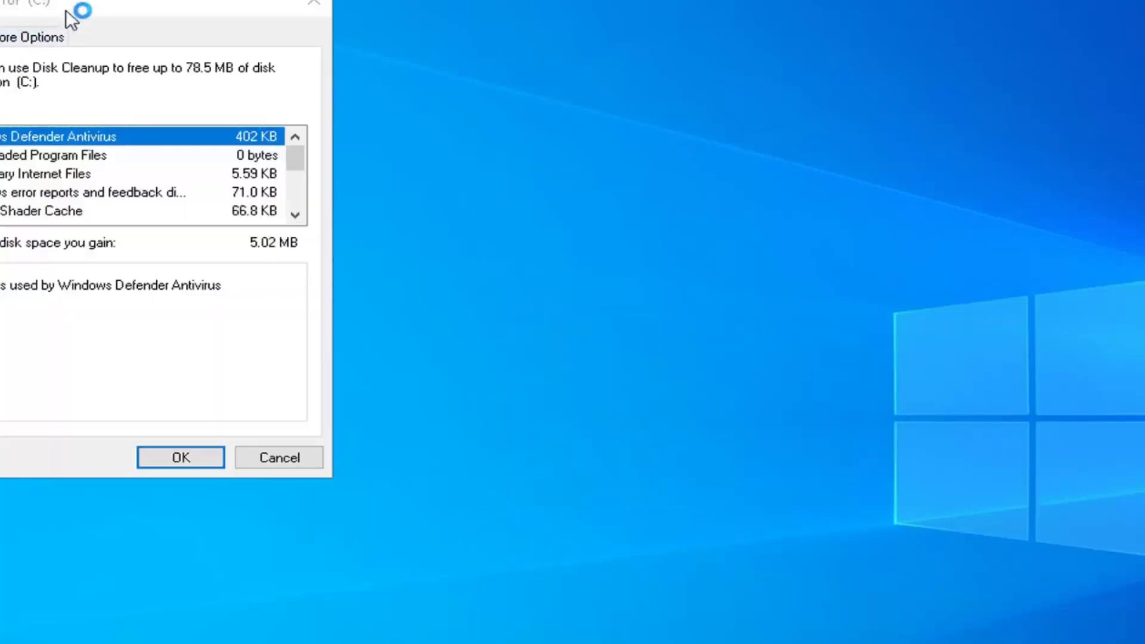
pyautogui.moveTo(77, 13); pyautogui.dragTo(604, 131)
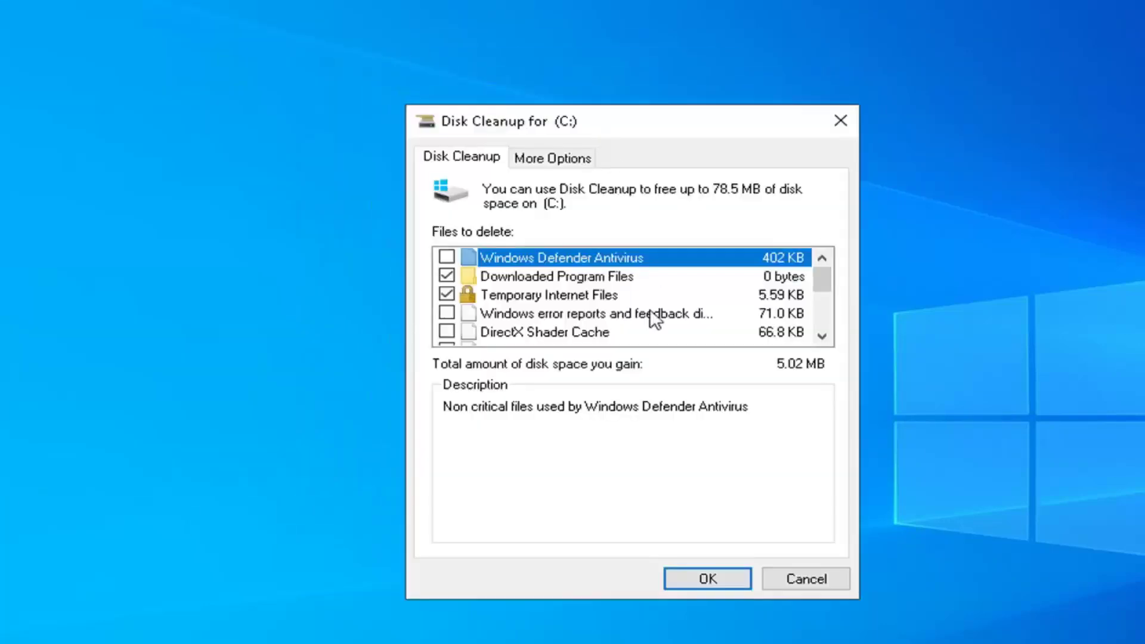
# - Tick Downloaded Program Files and Windows Defender Antivirus, then permanently delete the selected files
pyautogui.click(544, 314)
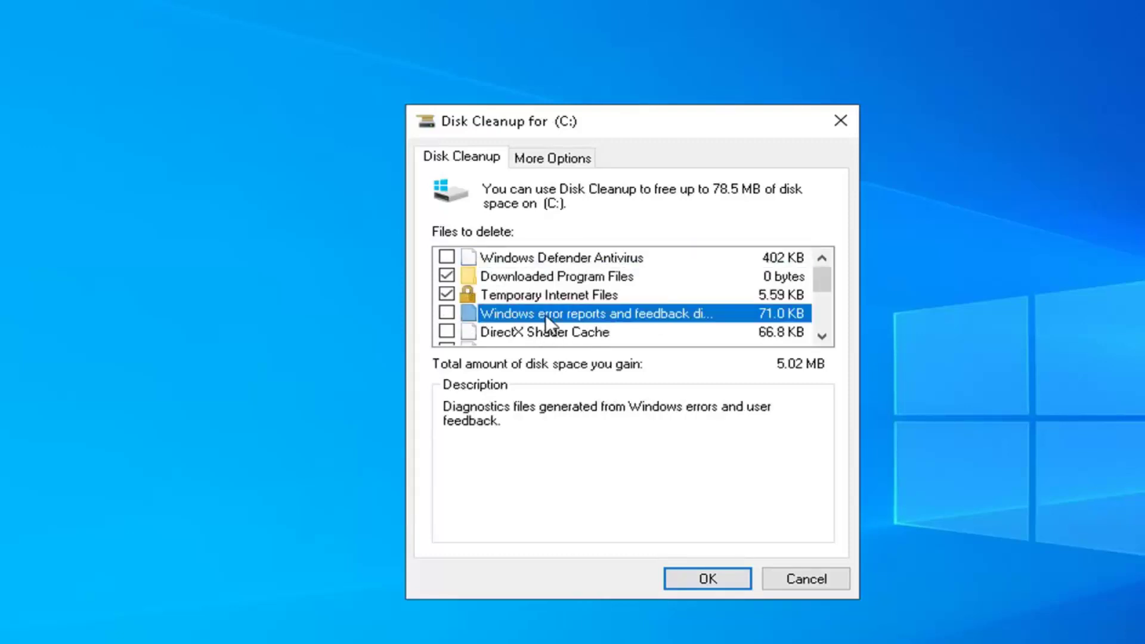
pyautogui.click(530, 333)
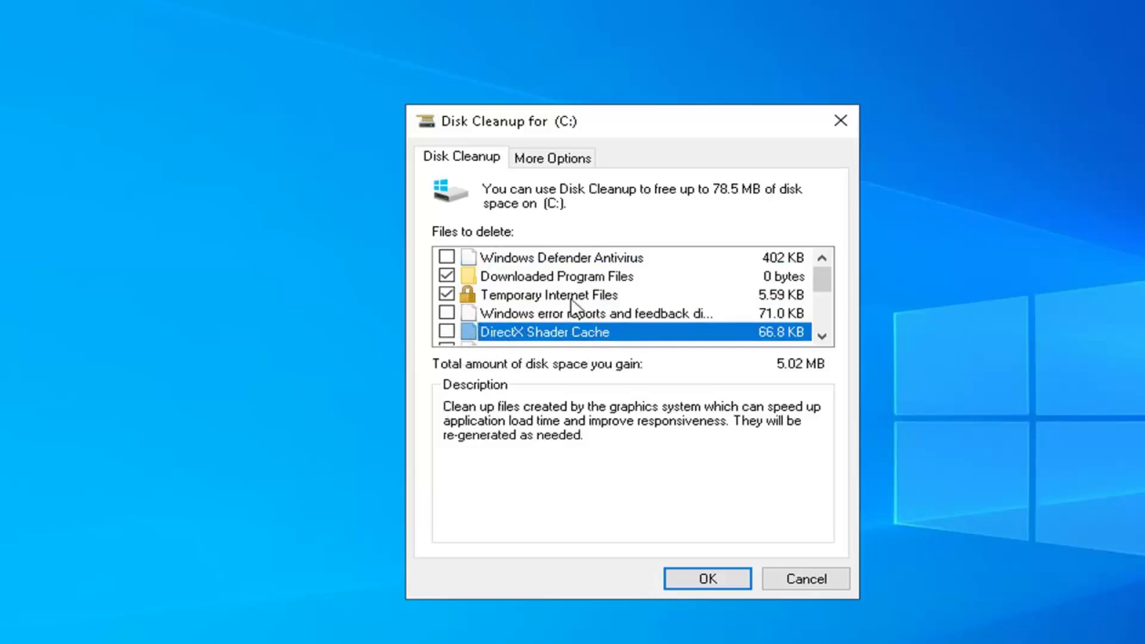
pyautogui.click(525, 265)
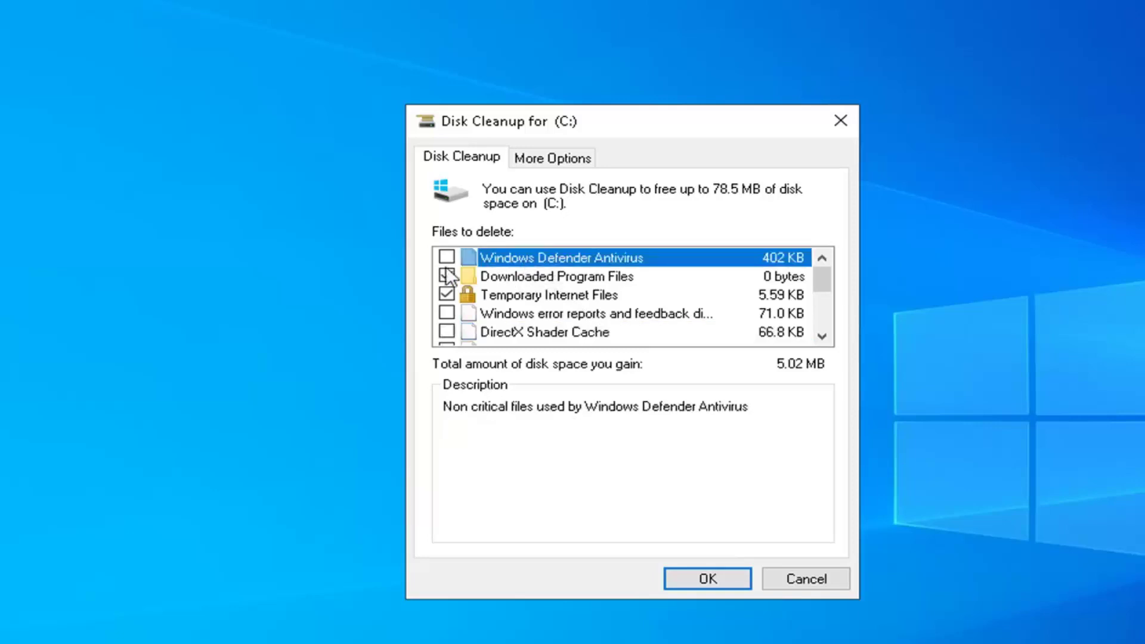
pyautogui.click(446, 274)
pyautogui.click(446, 256)
pyautogui.click(714, 575)
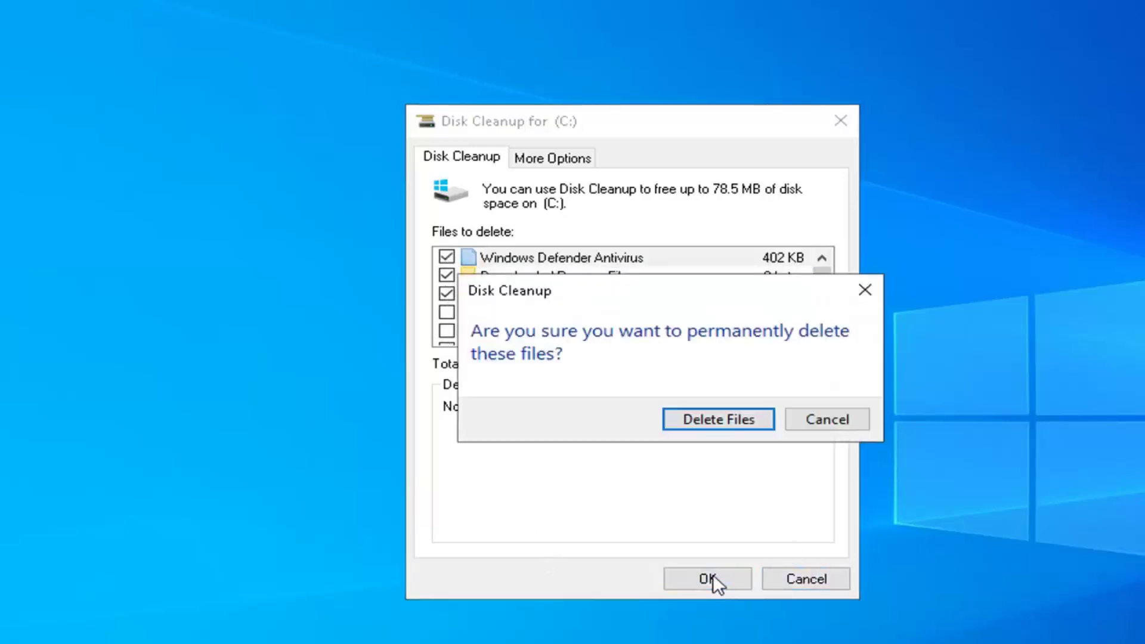
pyautogui.click(713, 421)
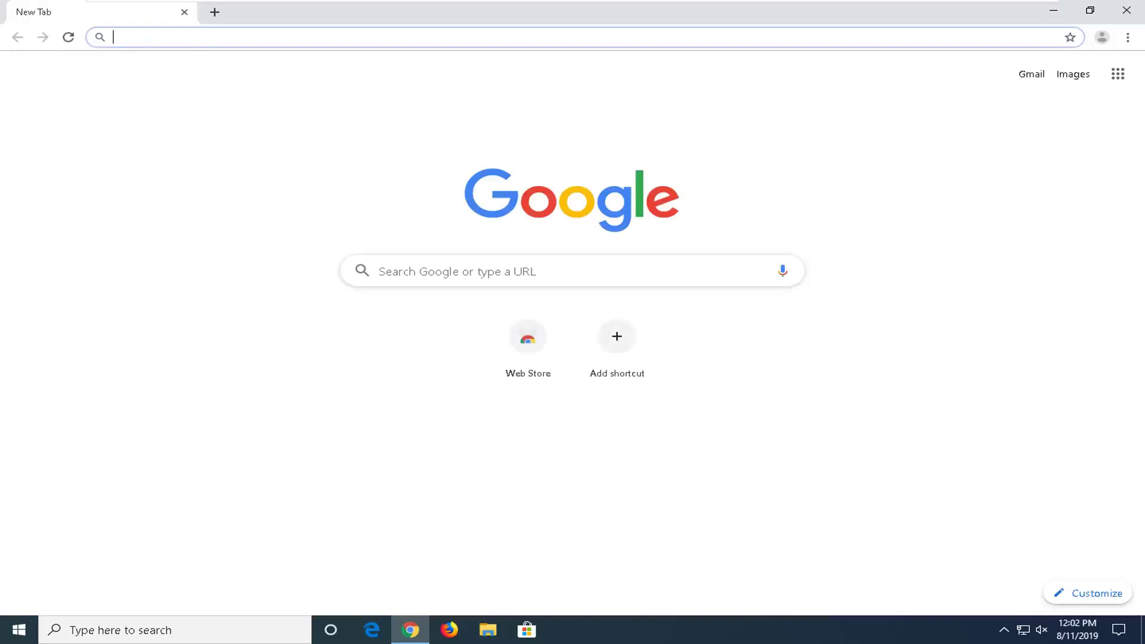
# - Go to Google and search for 'ccleaner'
pyautogui.write('go')
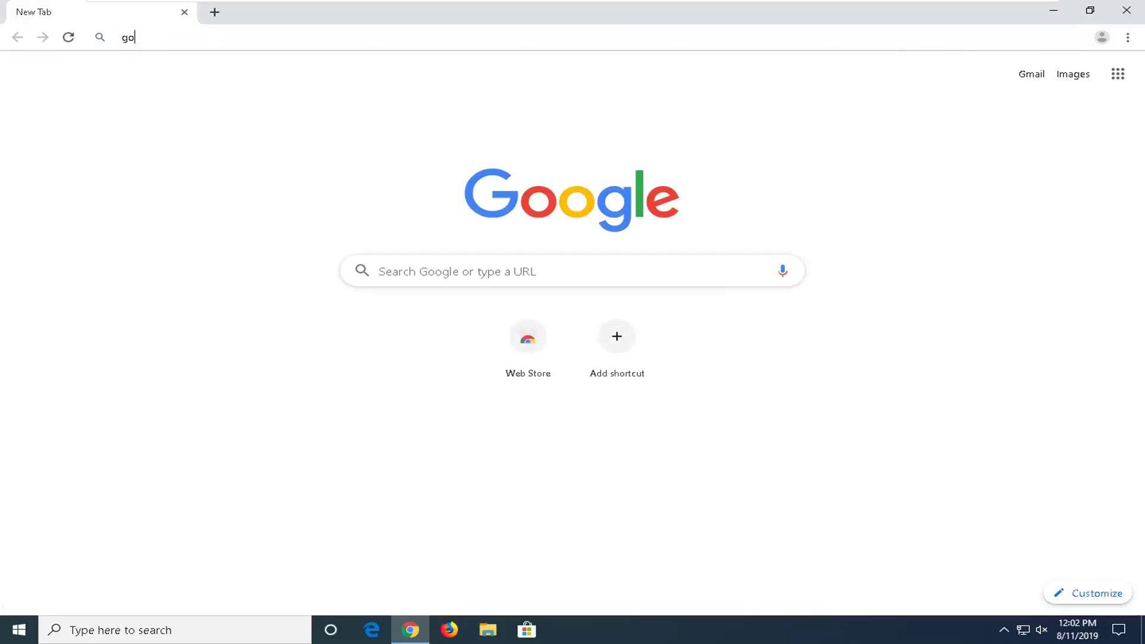
pyautogui.write('ogle.com')
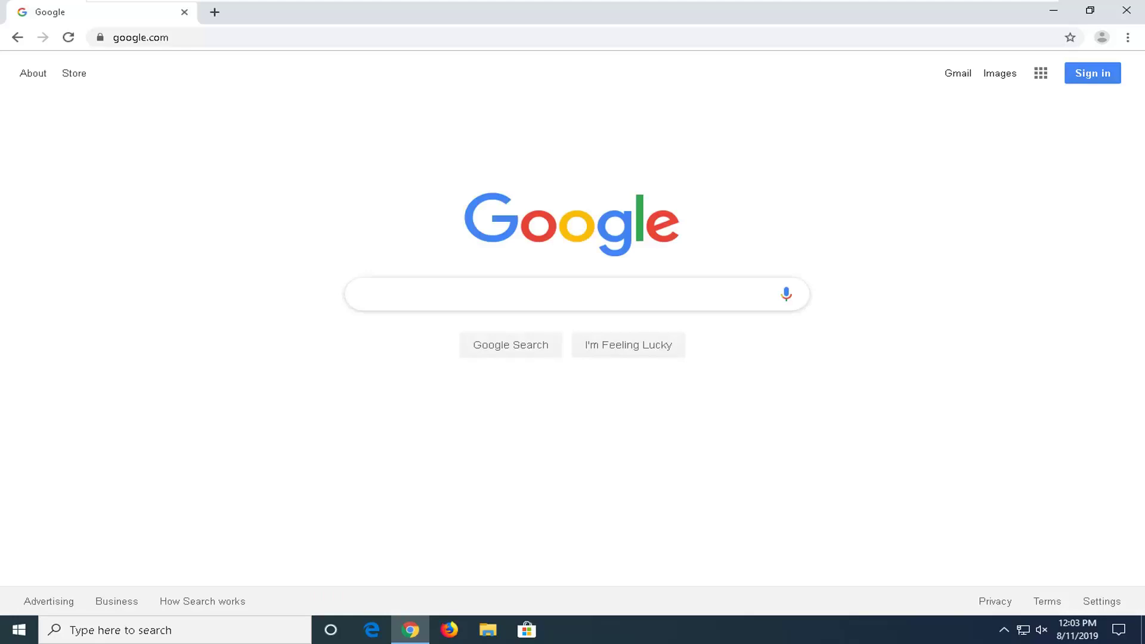
pyautogui.click(358, 293)
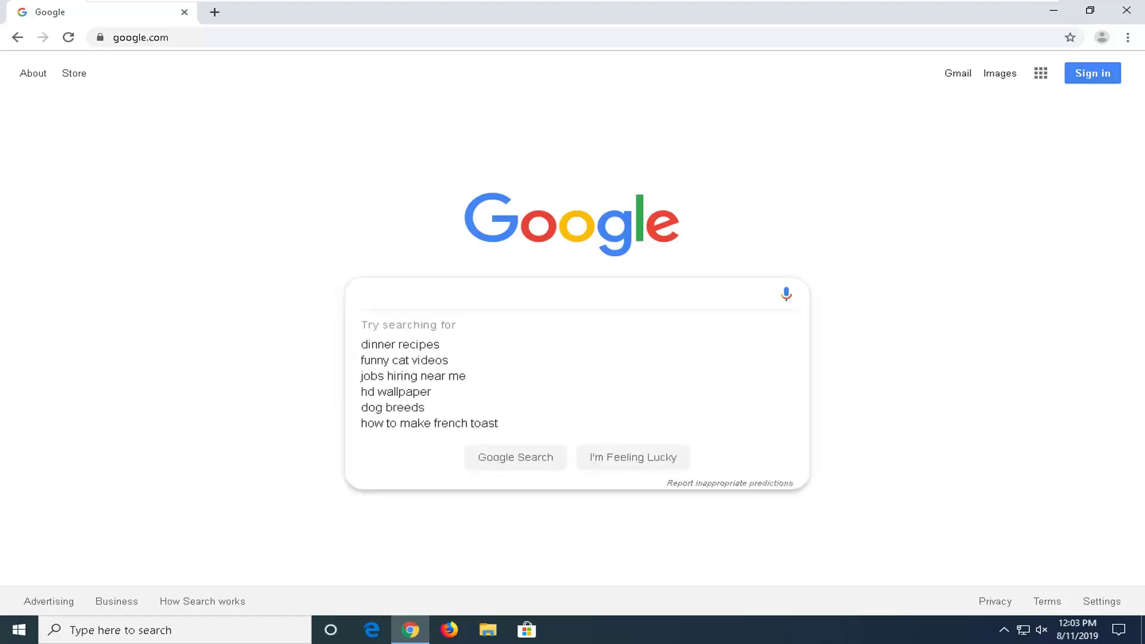
pyautogui.write('ccleaner')
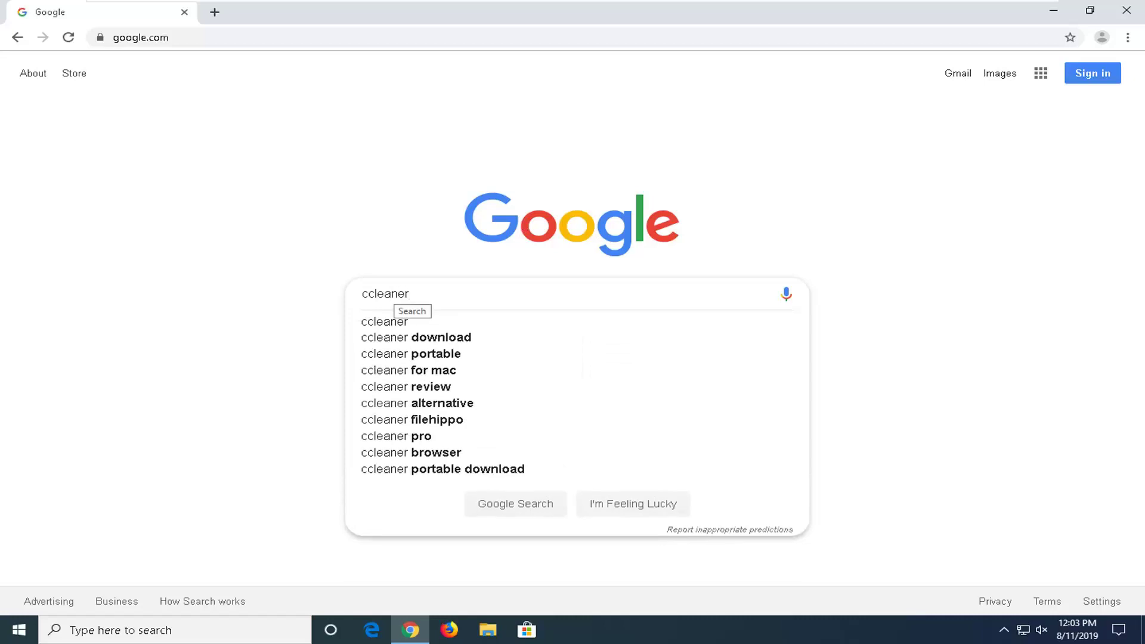
pyautogui.click(470, 325)
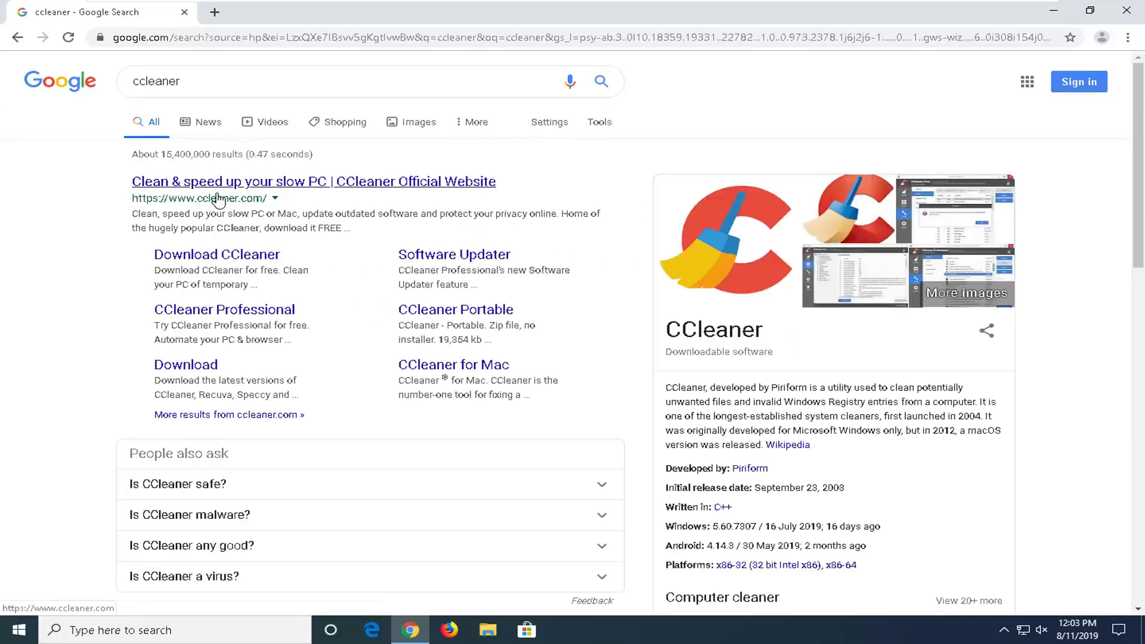
# - Open the CCleaner official website and go to the CCleaner Free download page
pyautogui.click(248, 192)
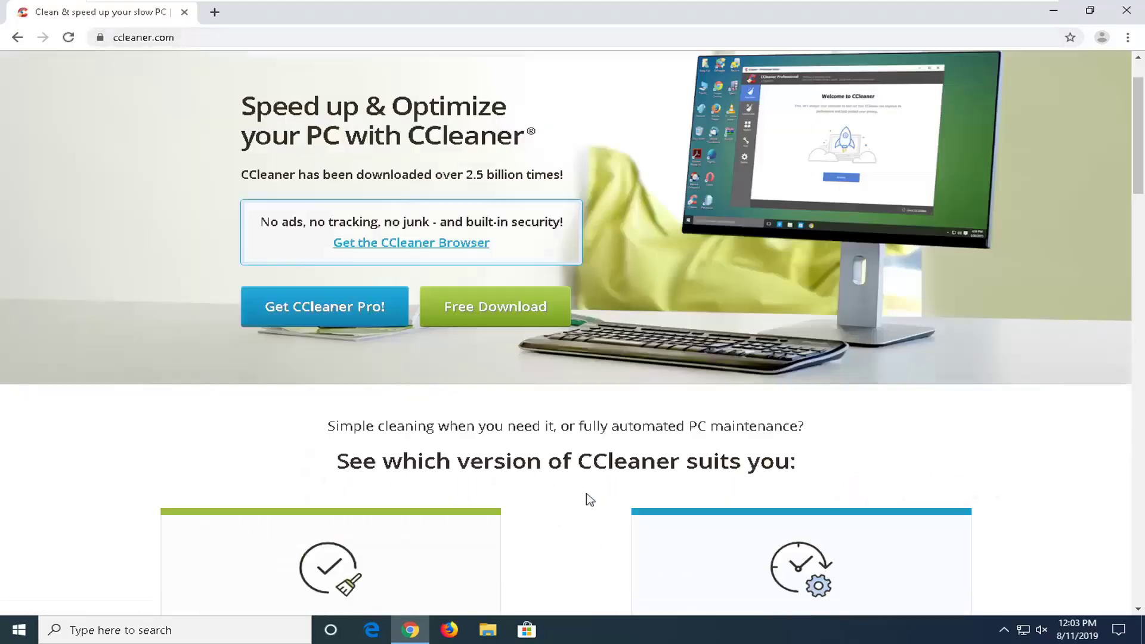
pyautogui.scroll(-1, 537, 485)
pyautogui.scroll(-4, 537, 485)
pyautogui.scroll(-4, 537, 485)
pyautogui.scroll(-2, 537, 486)
pyautogui.scroll(5, 325, 477)
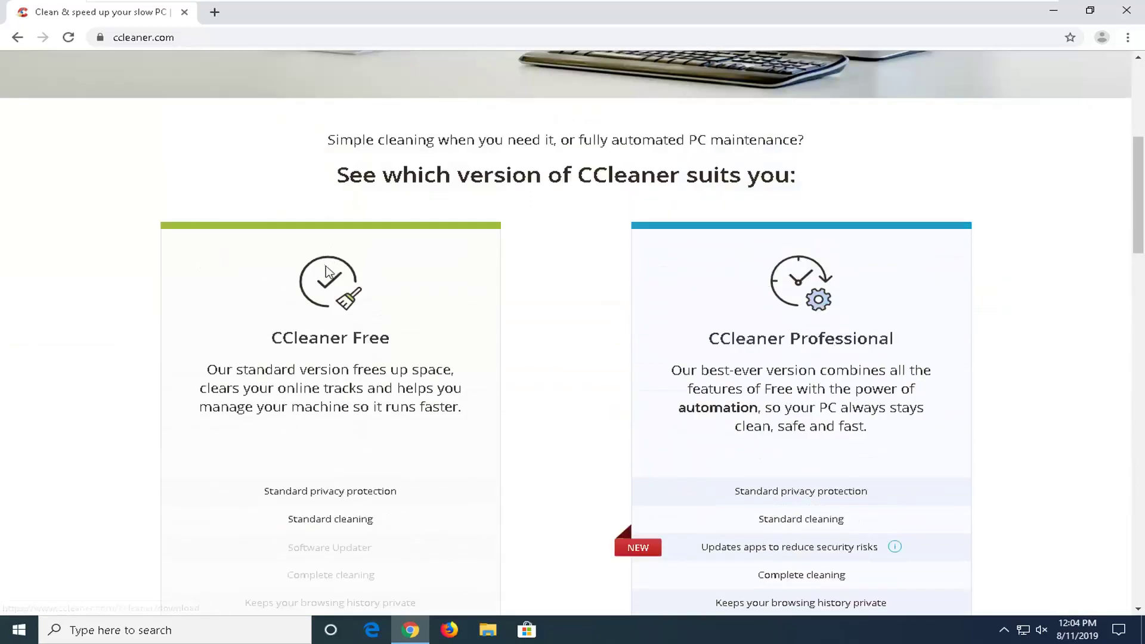
pyautogui.scroll(-7, 331, 379)
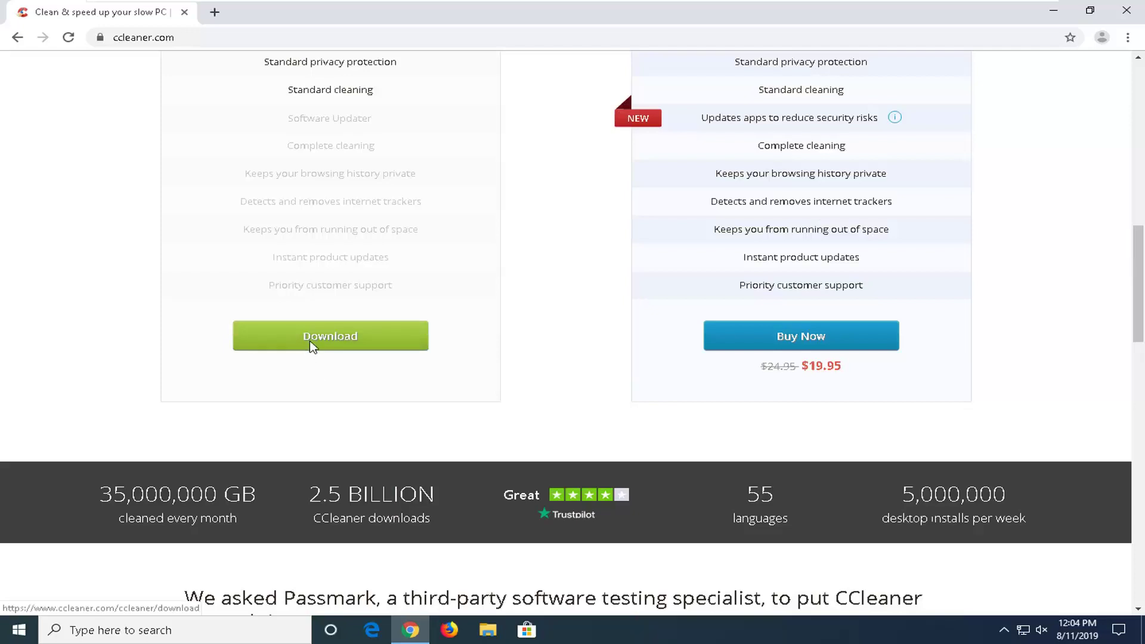
pyautogui.click(311, 348)
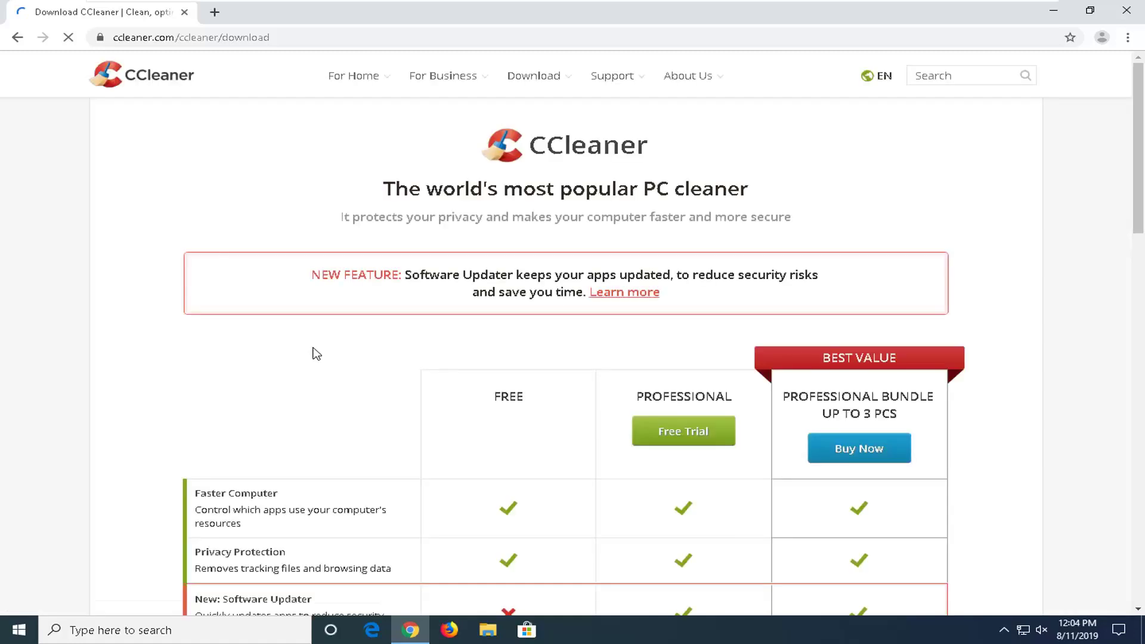
pyautogui.scroll(-4, 407, 376)
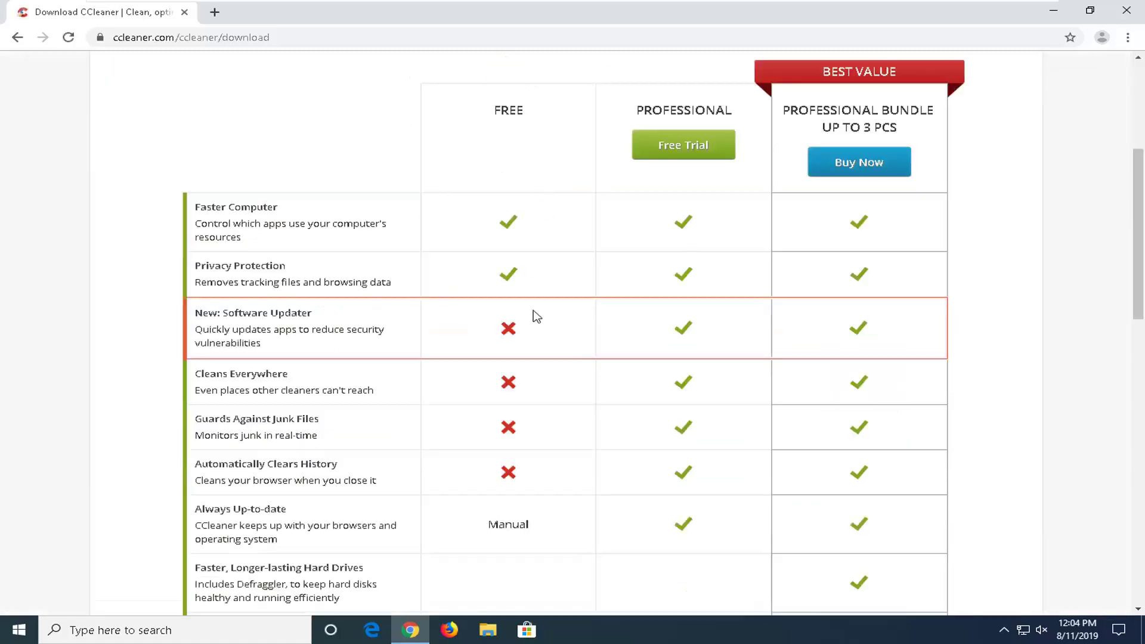
pyautogui.scroll(-1, 534, 316)
pyautogui.scroll(-2, 500, 478)
pyautogui.scroll(-1, 500, 483)
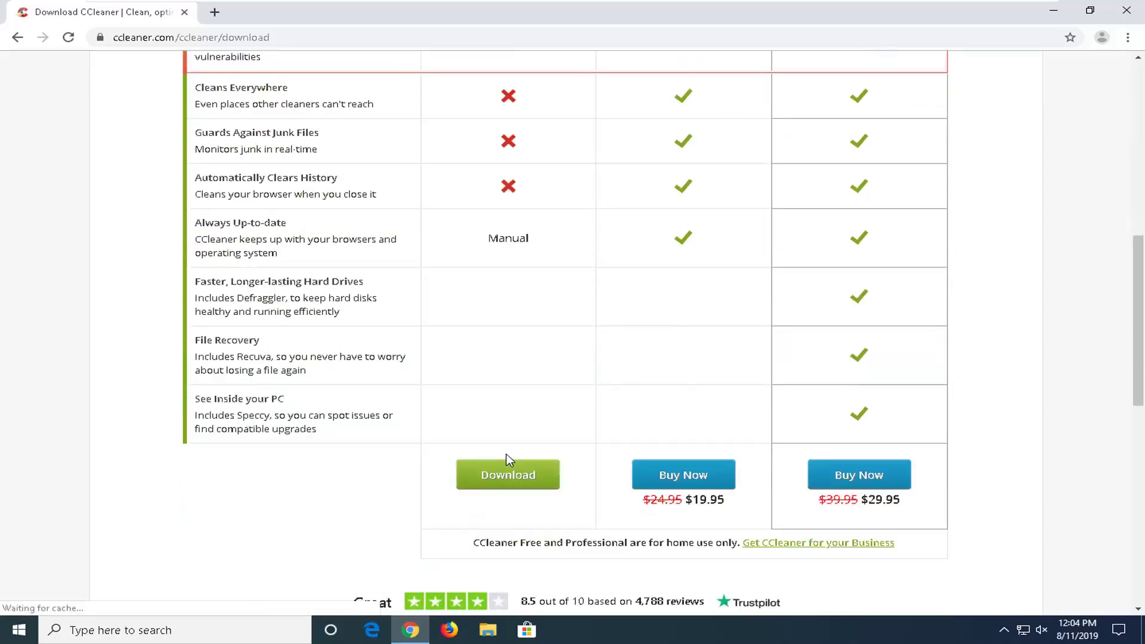
# - Reopen Performance Options, keep Smooth edges of screen fonts ticked, and apply the change
pyautogui.click(16, 635)
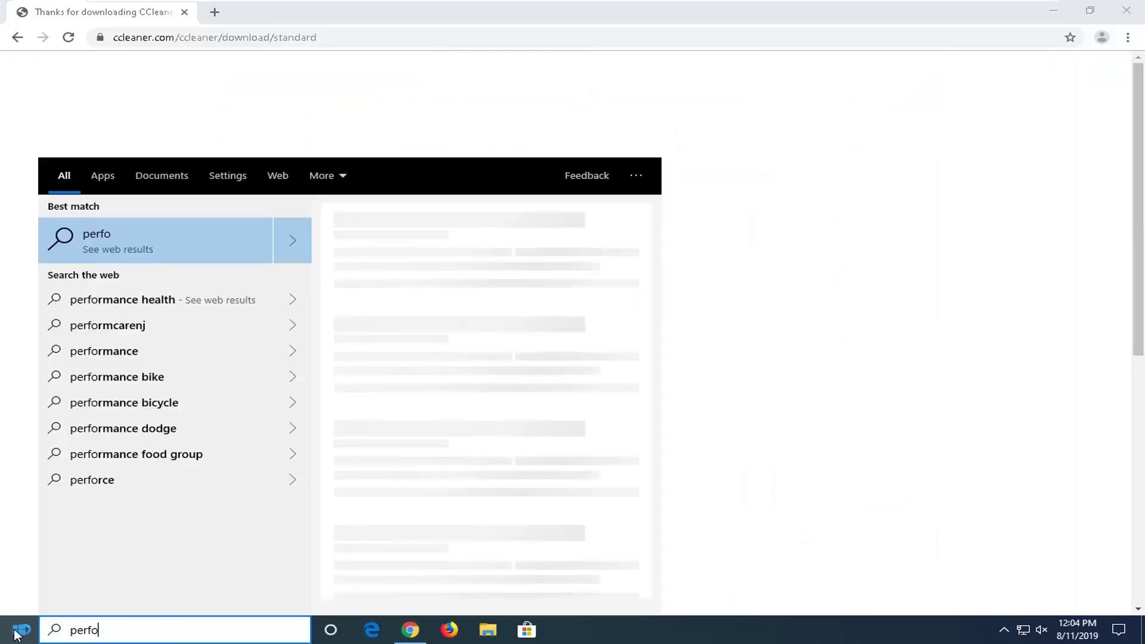
pyautogui.write('rmance')
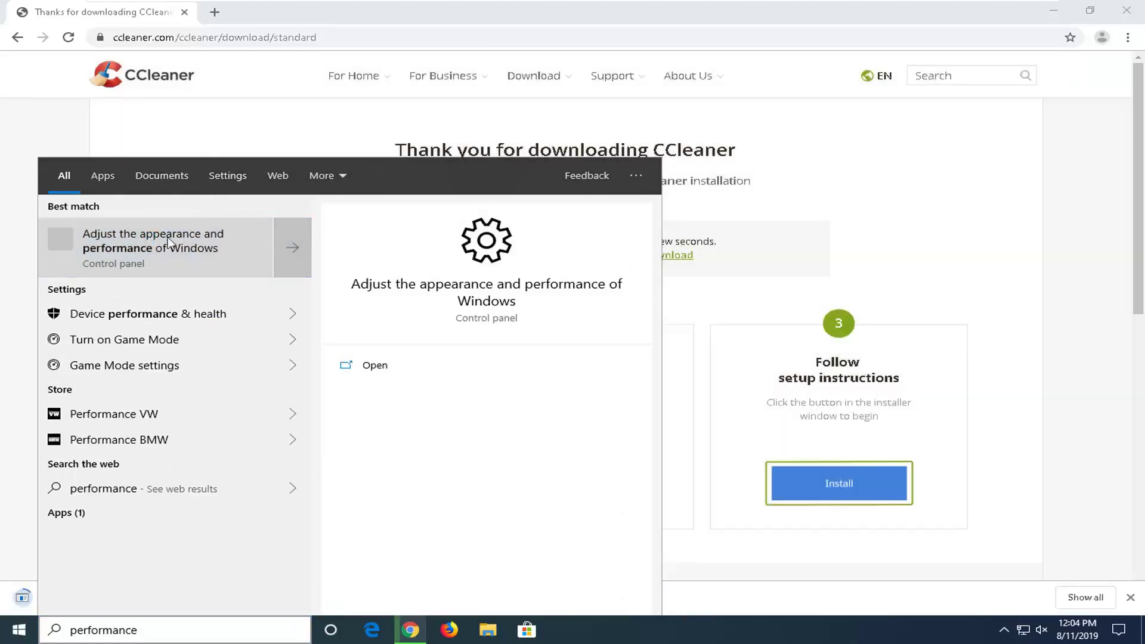
pyautogui.click(147, 253)
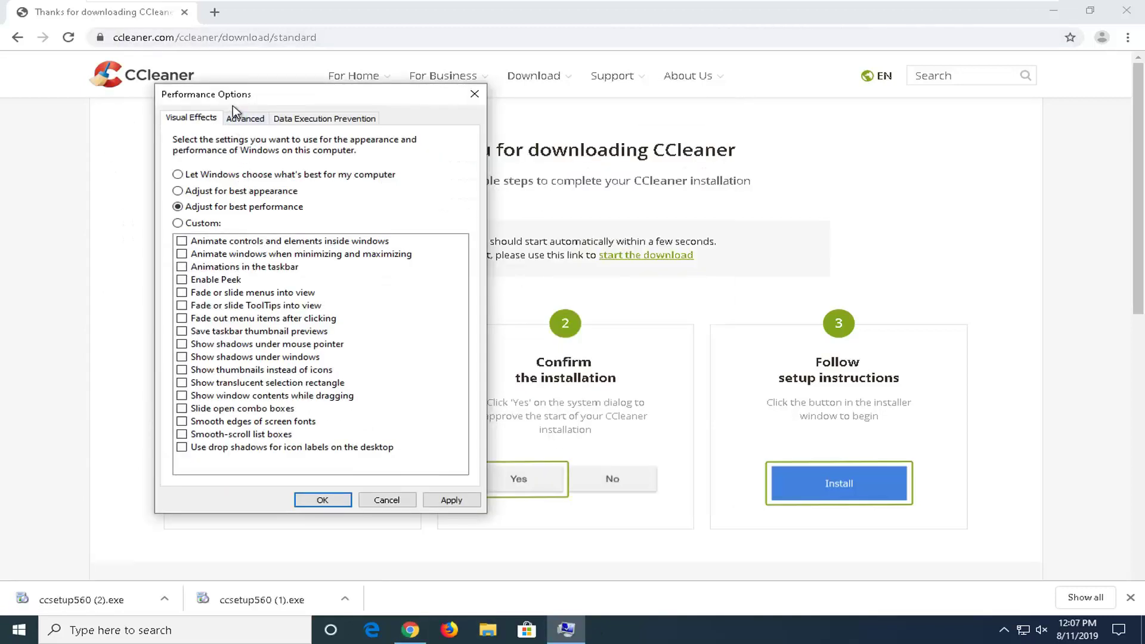
pyautogui.click(182, 422)
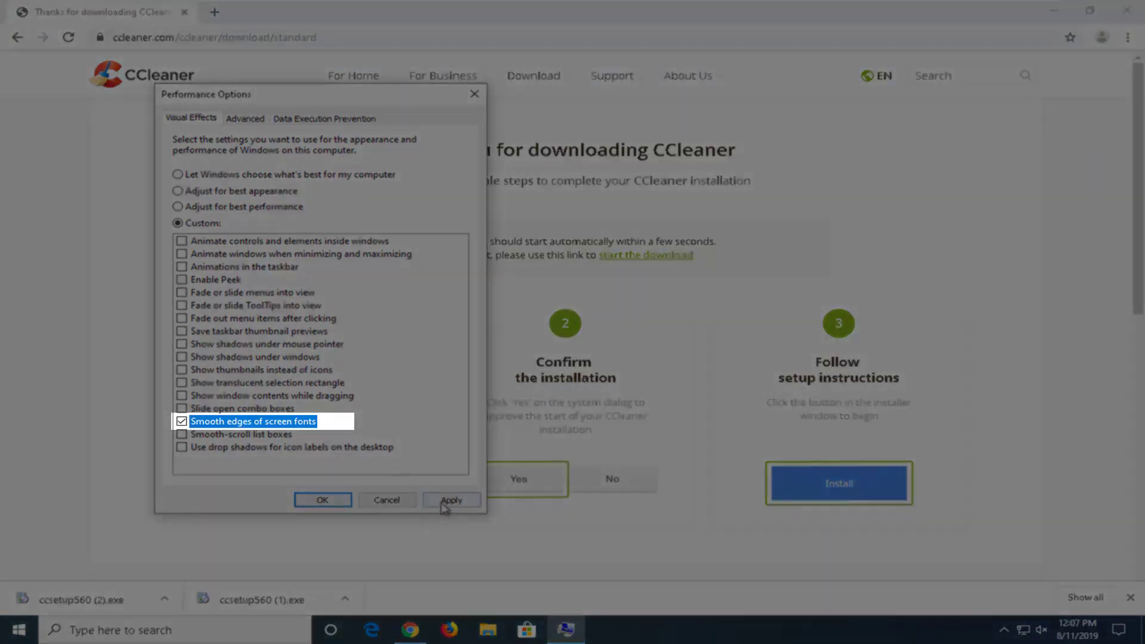
pyautogui.click(451, 501)
pyautogui.click(322, 500)
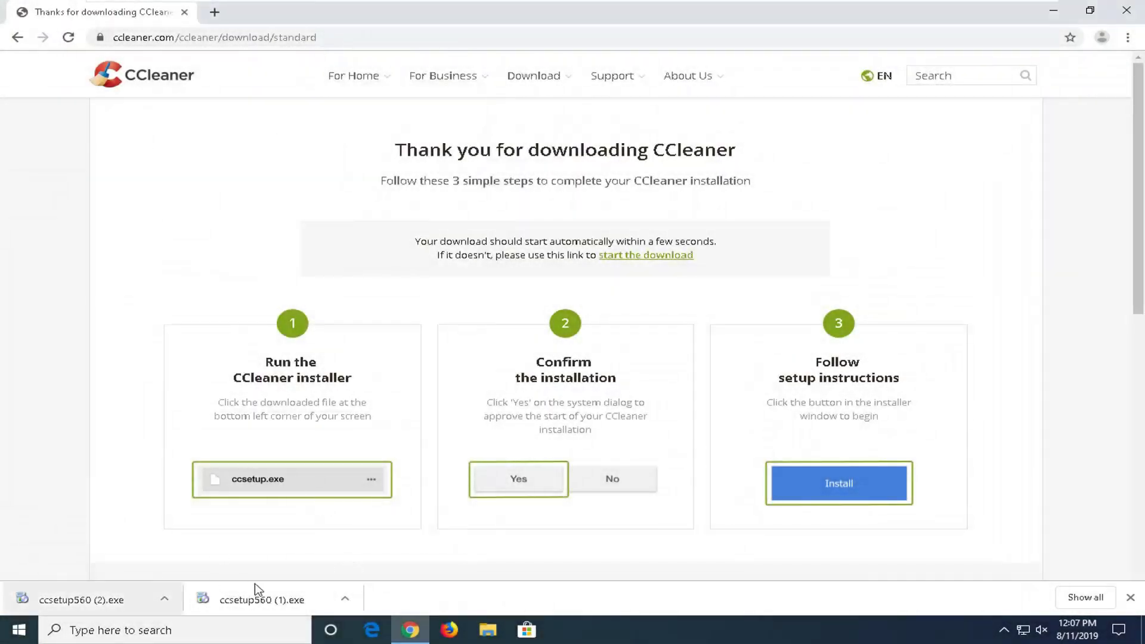
# - Run ccsetup560 (1).exe, allow it at the UAC prompt, and return to Chrome
pyautogui.click(257, 602)
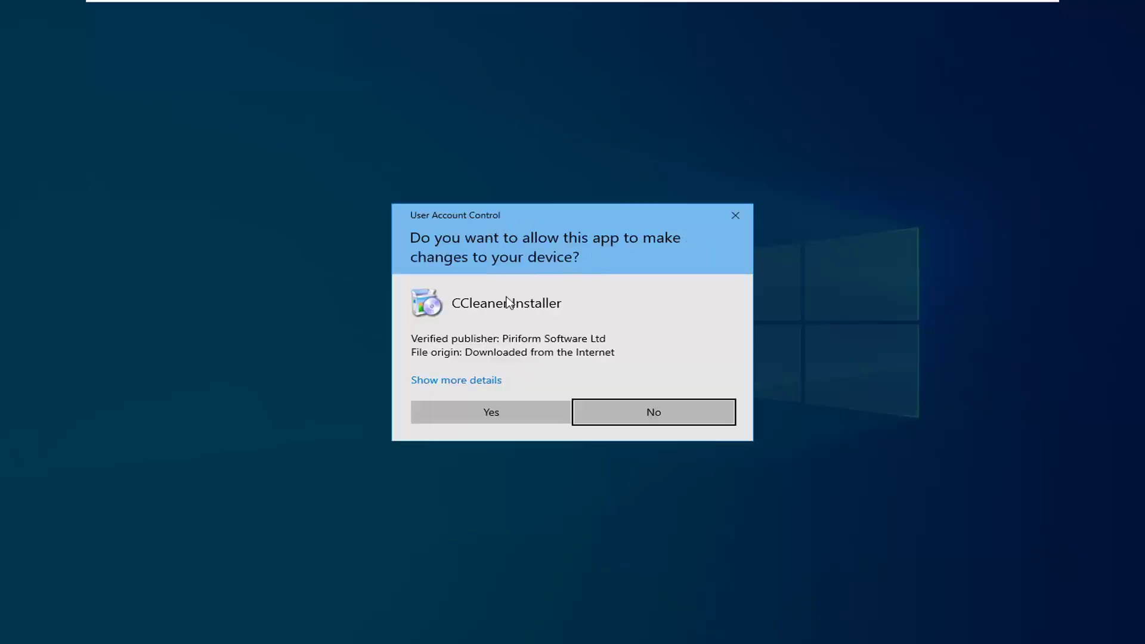
pyautogui.click(491, 412)
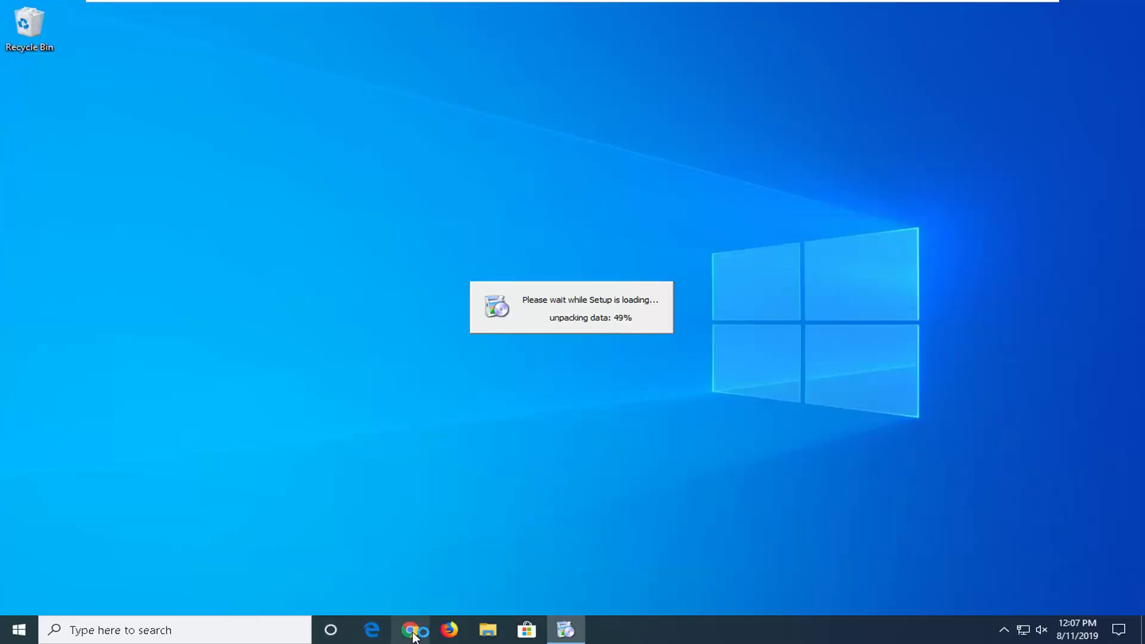
pyautogui.click(413, 634)
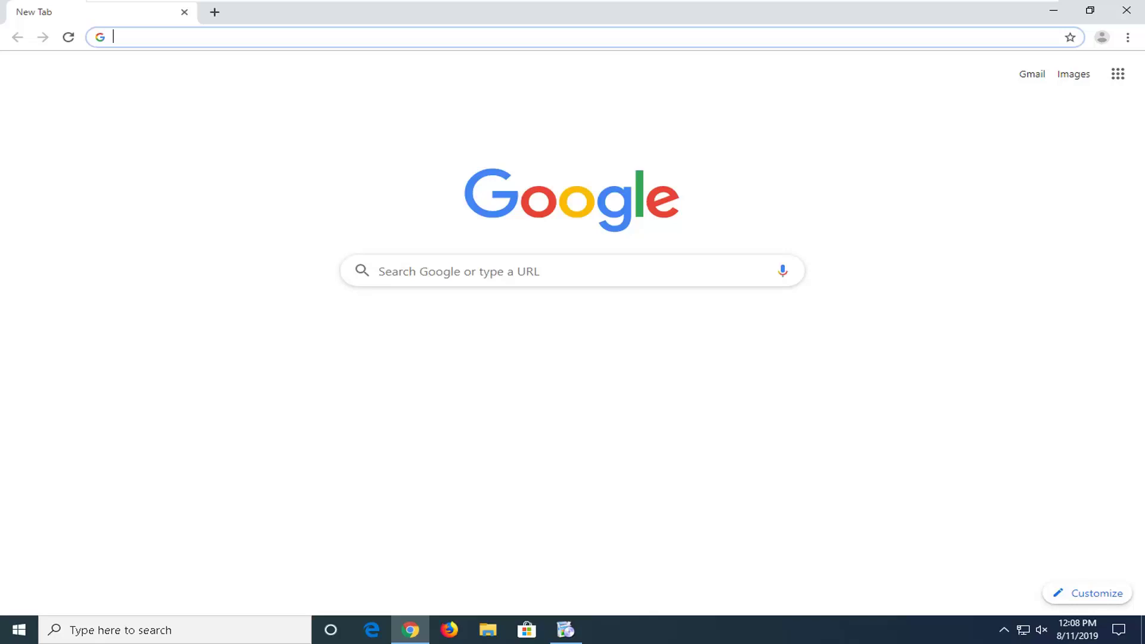
# - Correct the mistyped address and load ccleaner.com from the address bar suggestion
pyautogui.write('ccleanerccleaner.com')
pyautogui.hotkey('ctrl', 'a')
pyautogui.write('cl')
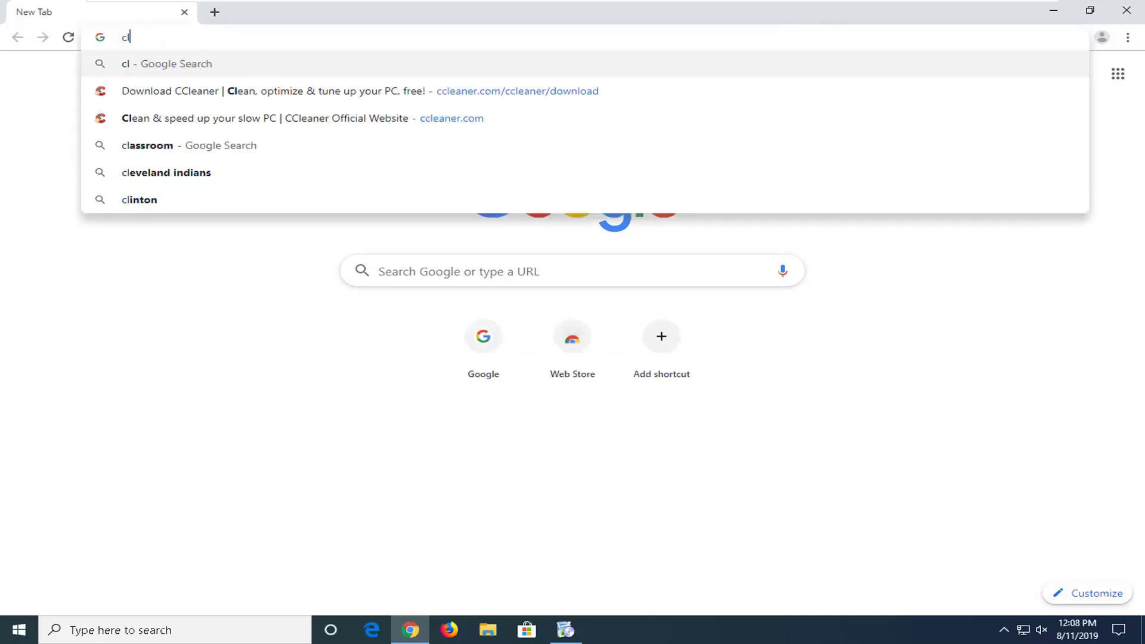
pyautogui.press('BackSpace')
pyautogui.write('cleaner')
pyautogui.press('Down')
pyautogui.press('Down')
pyautogui.press('Return')
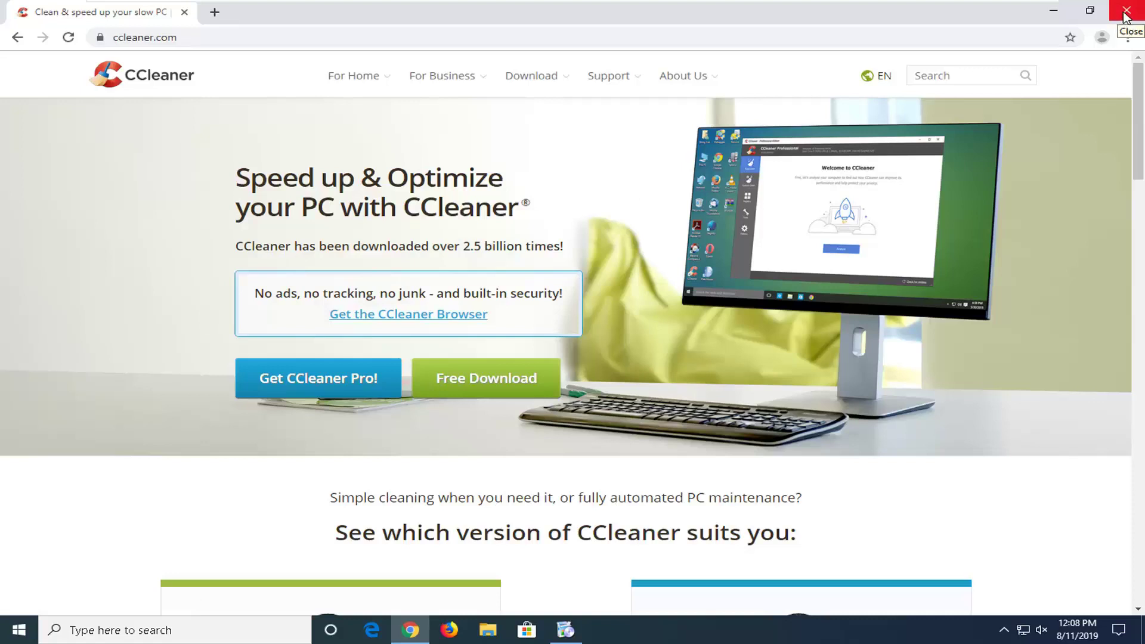
# - Close Chrome and install CCleaner 5.60 without CCleaner Browser, Recycle Bin options, or release notes
pyautogui.click(1127, 12)
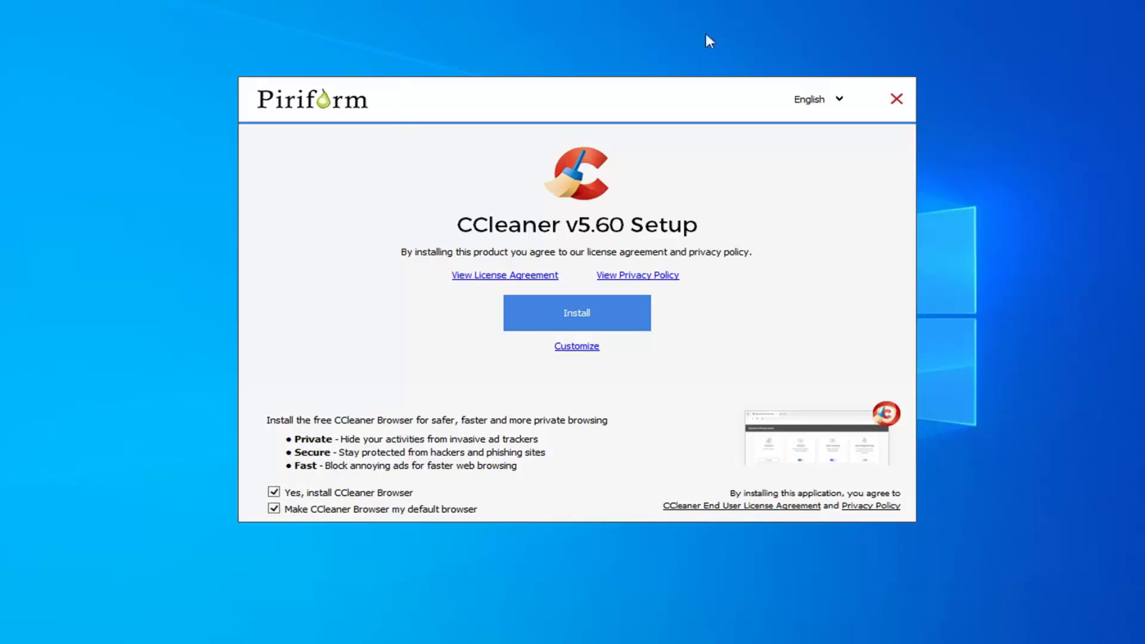
pyautogui.click(273, 492)
pyautogui.click(273, 492)
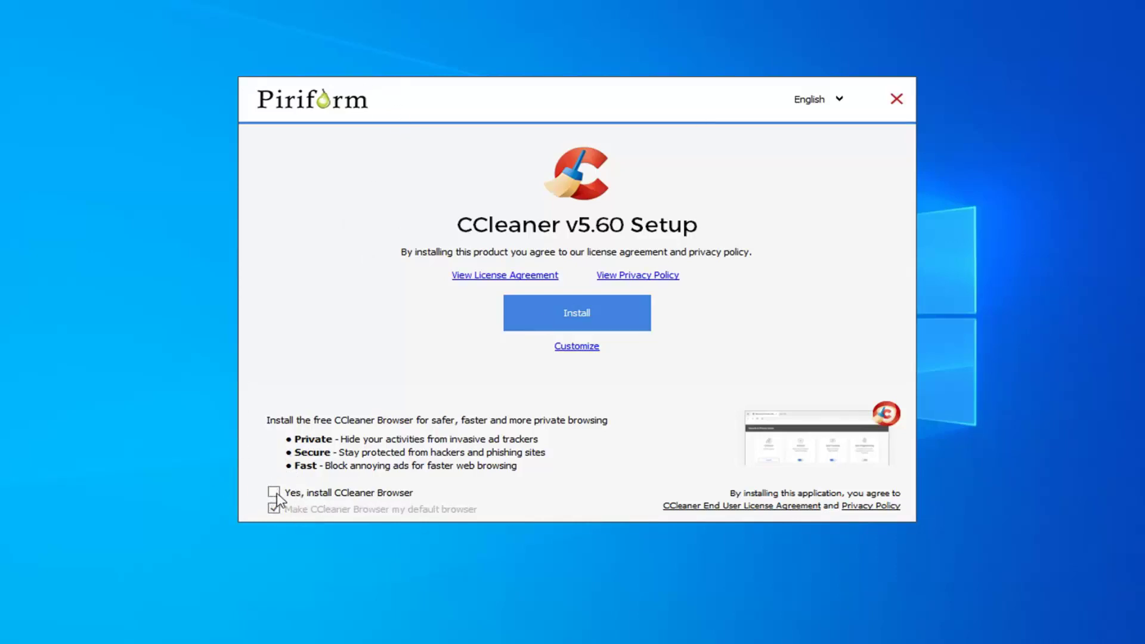
pyautogui.click(580, 346)
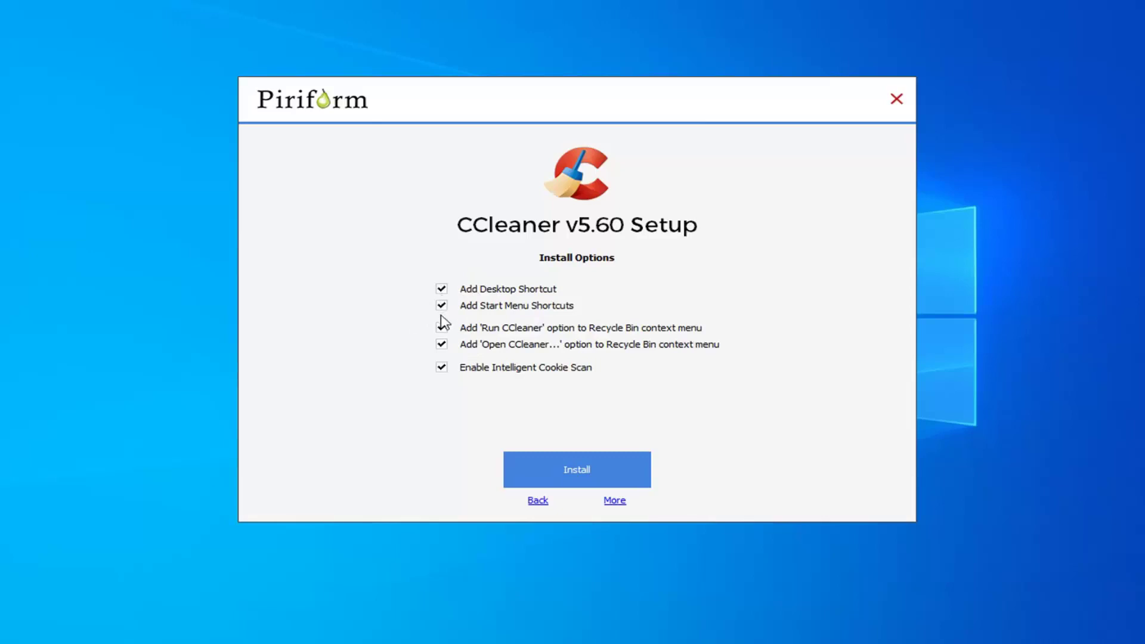
pyautogui.click(442, 328)
pyautogui.click(582, 473)
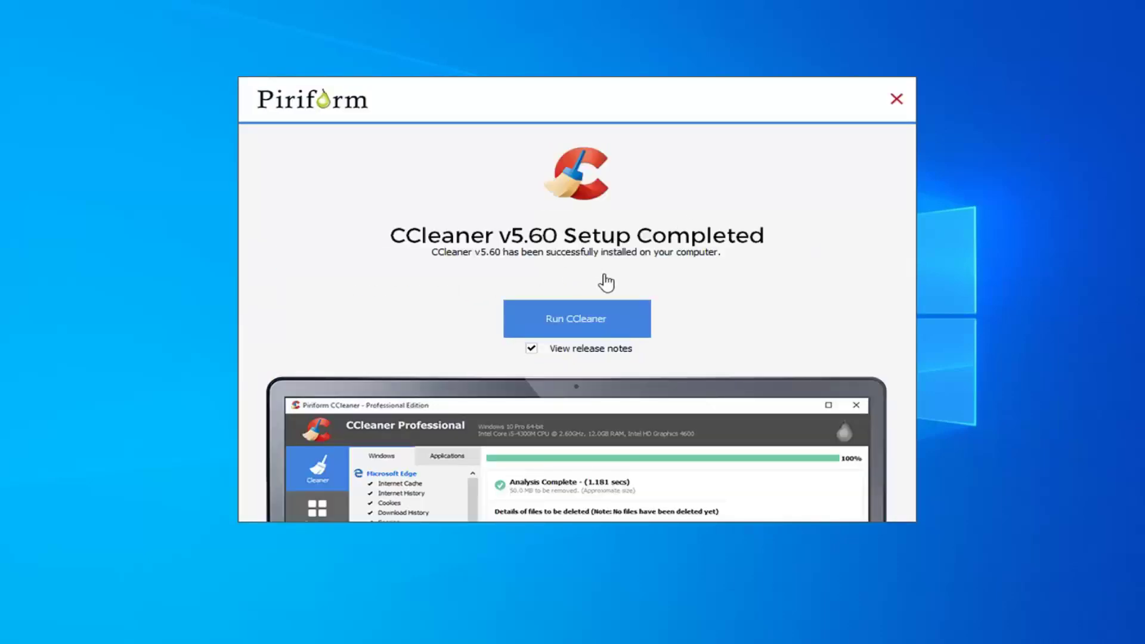
pyautogui.click(531, 348)
# - Launch CCleaner and review the Windows cleaning items in Custom Clean
pyautogui.click(577, 320)
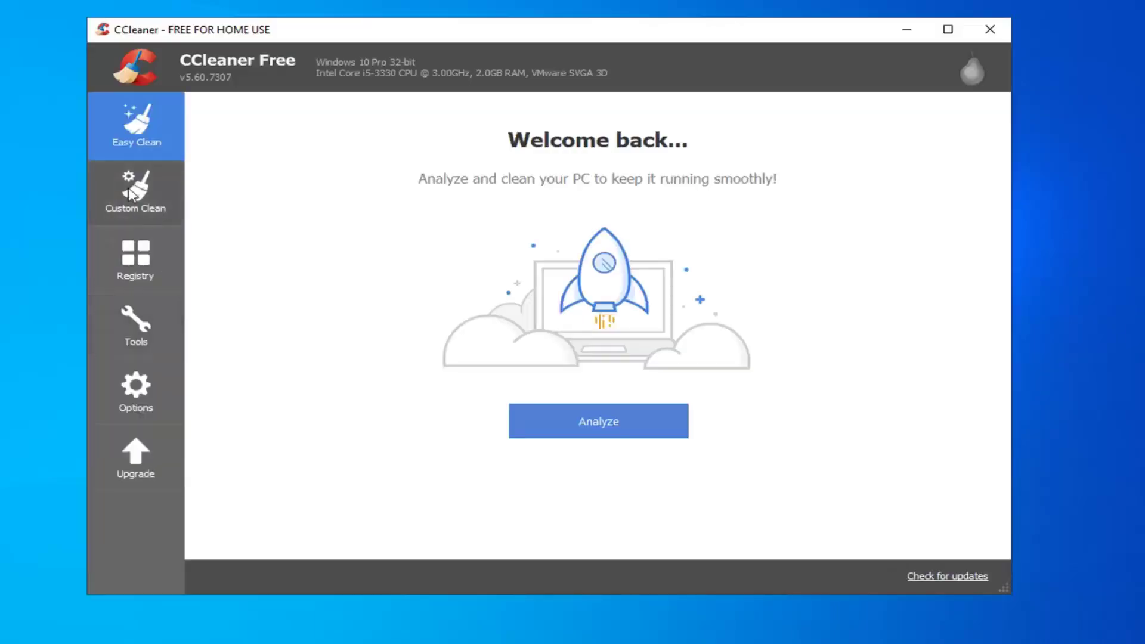
pyautogui.click(136, 190)
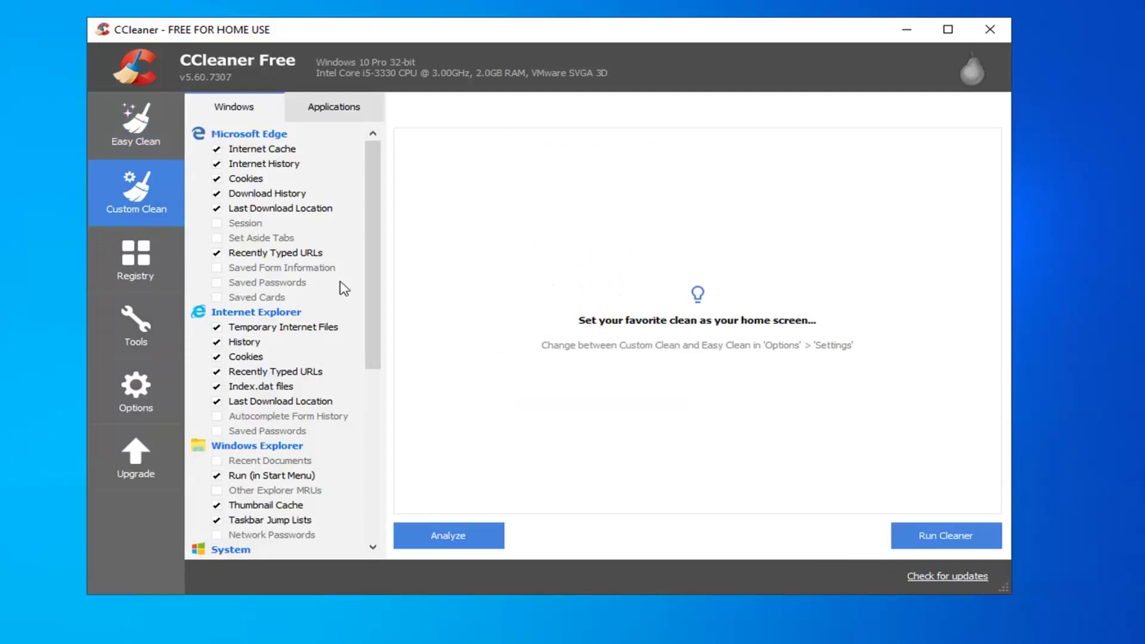
pyautogui.scroll(-5, 349, 288)
pyautogui.scroll(4, 343, 289)
pyautogui.scroll(1, 334, 291)
pyautogui.scroll(-5, 322, 263)
pyautogui.scroll(-1, 310, 251)
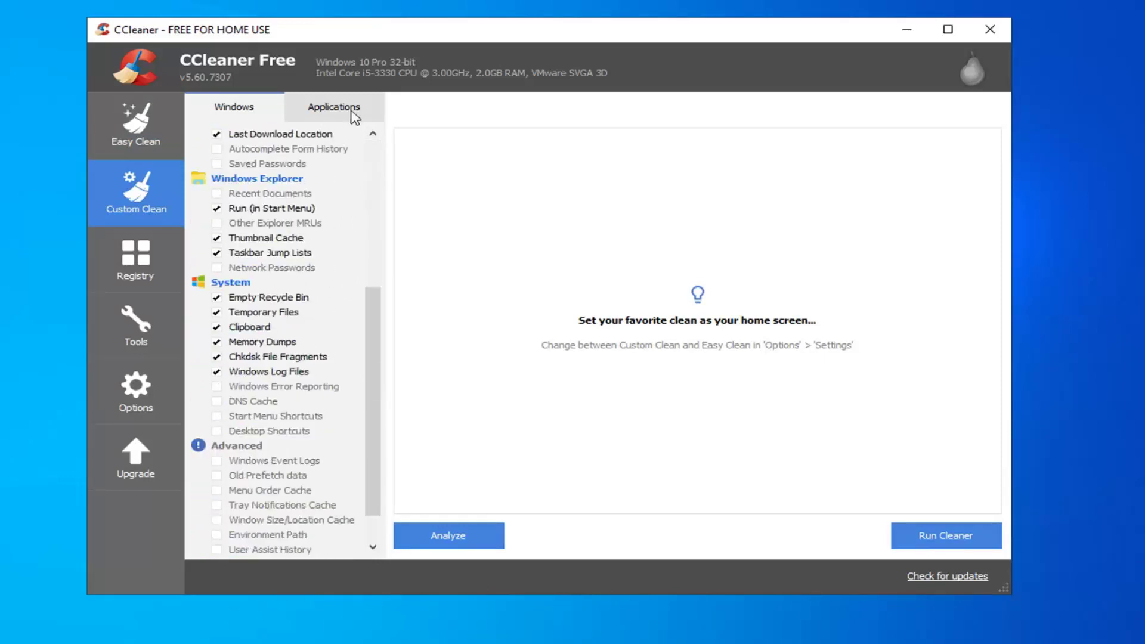
pyautogui.scroll(6, 285, 227)
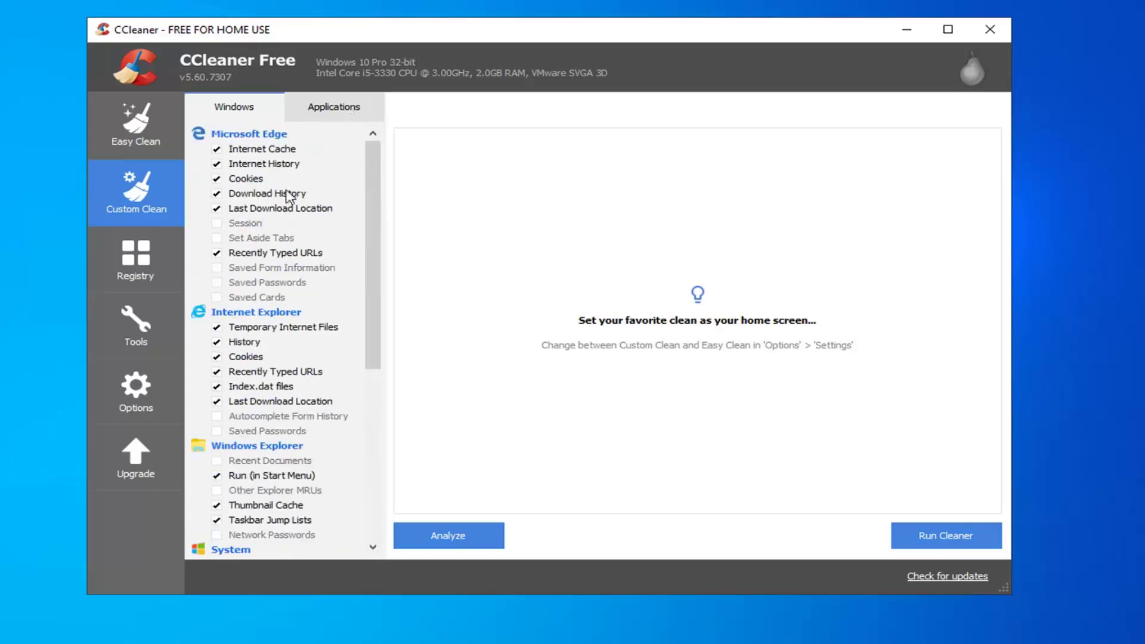
# - Keep Google Chrome cookies unticked and run the clean, removing 54.9 MB of junk
pyautogui.click(319, 117)
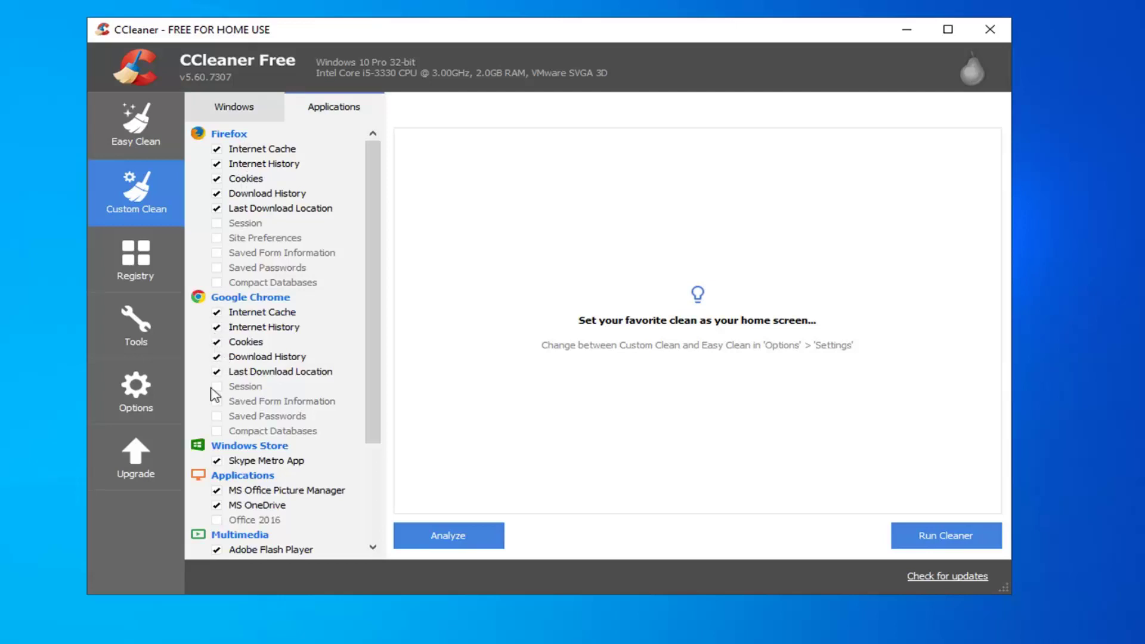
pyautogui.click(218, 343)
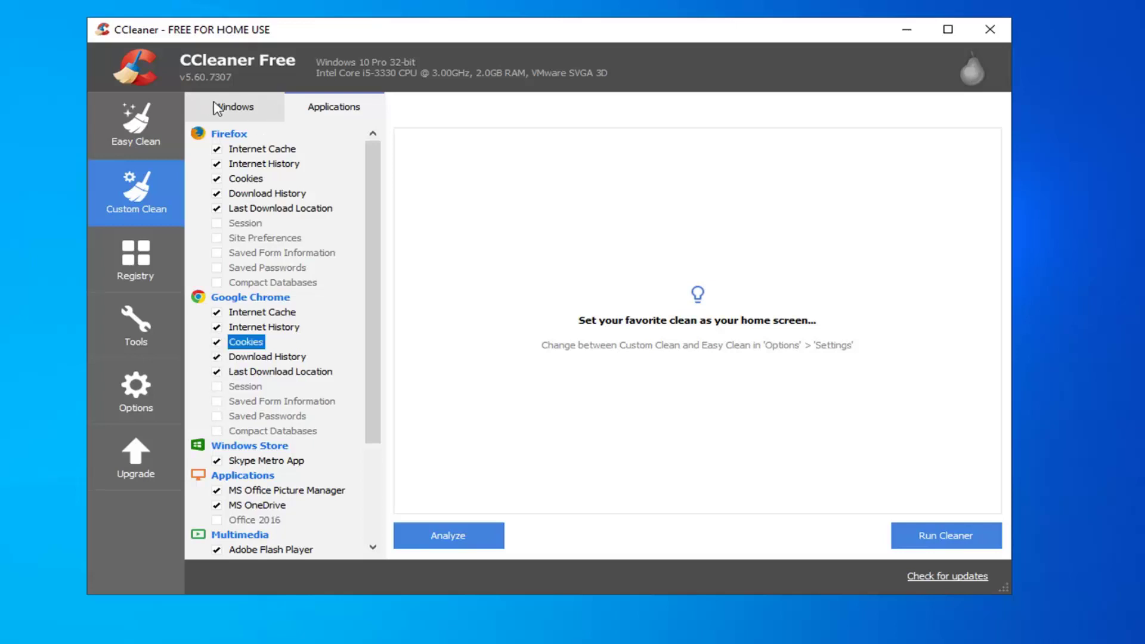
pyautogui.click(230, 108)
pyautogui.click(955, 547)
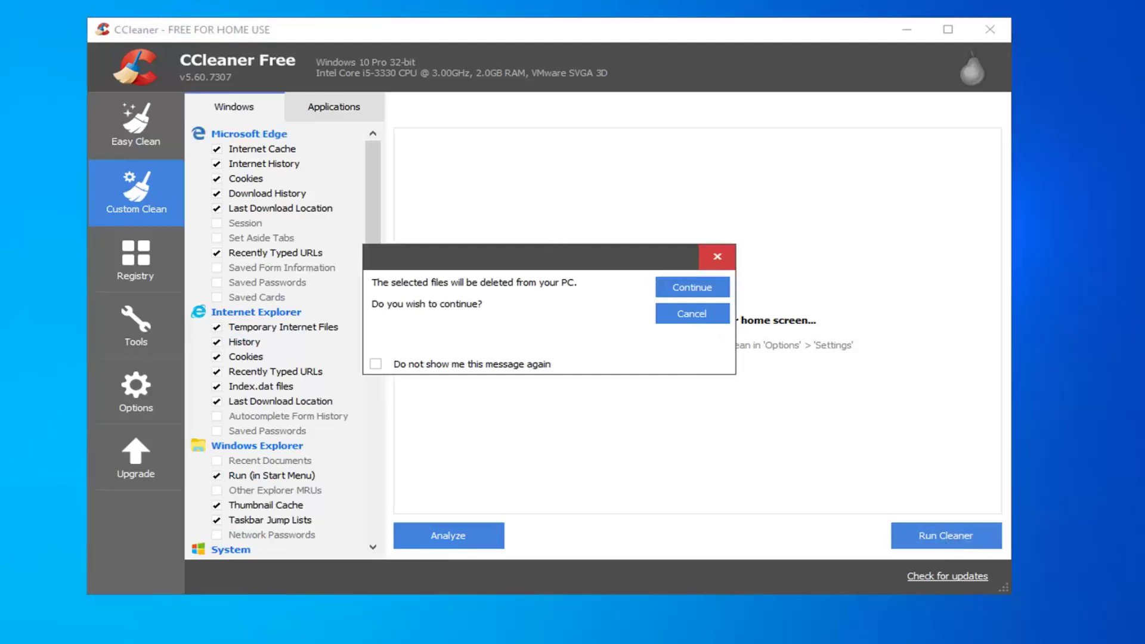
pyautogui.click(680, 288)
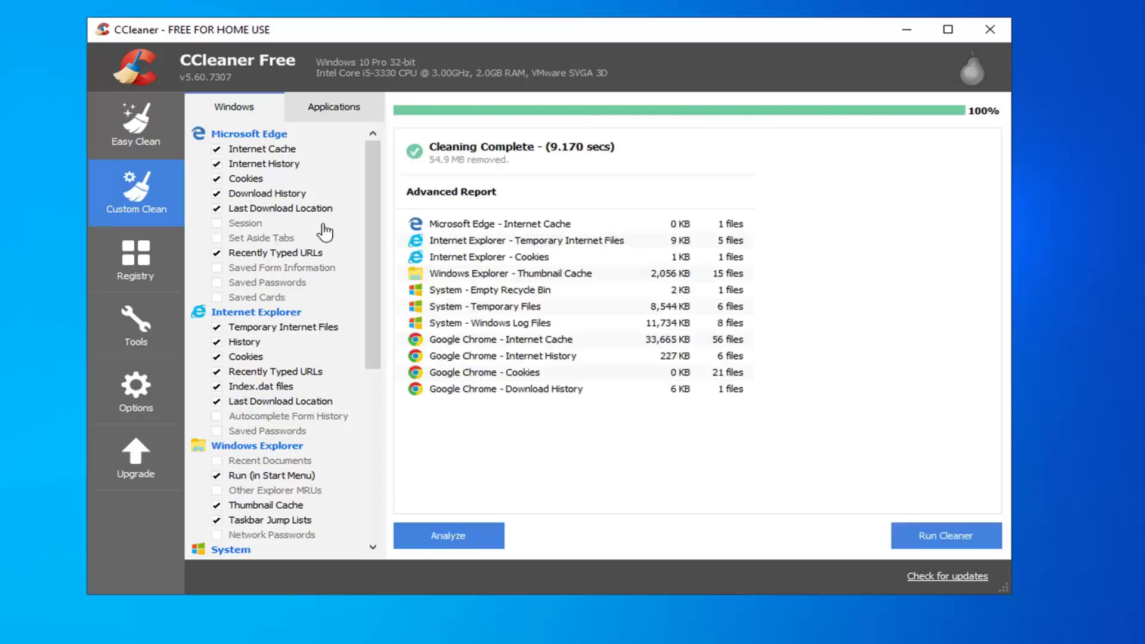
# - Scan the registry, find ten issues and start fixing them
pyautogui.click(134, 266)
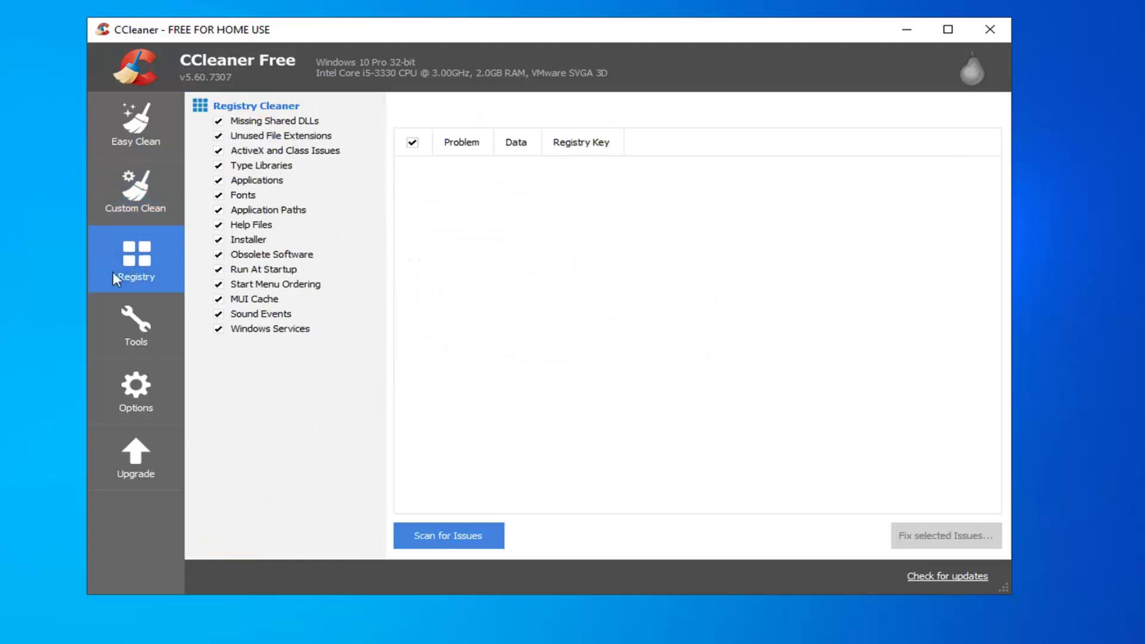
pyautogui.click(433, 534)
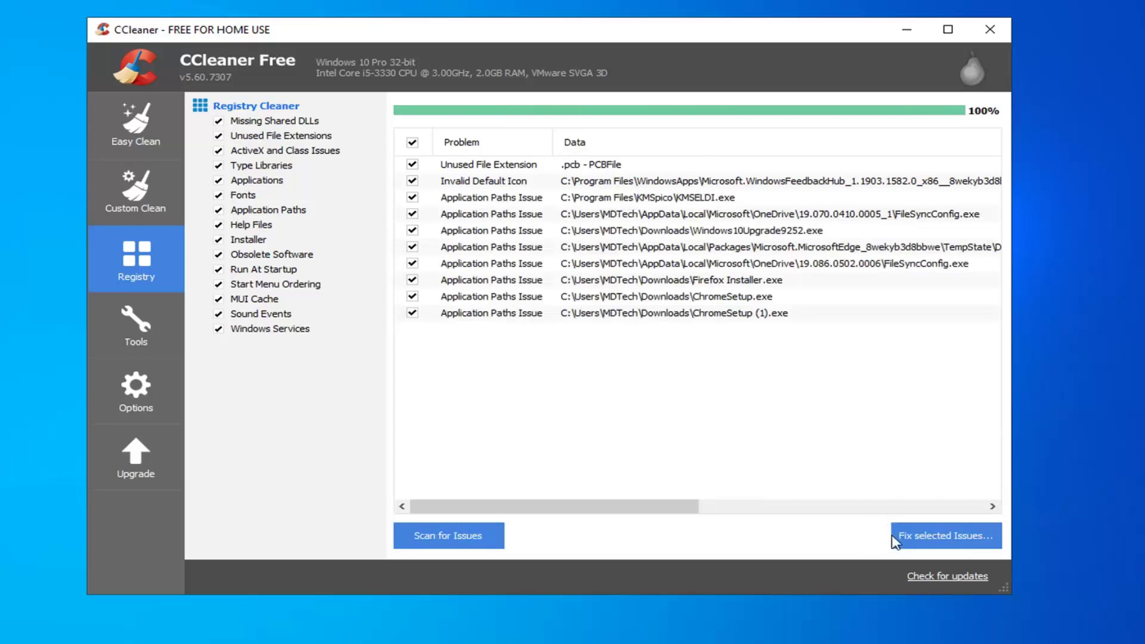
pyautogui.click(940, 543)
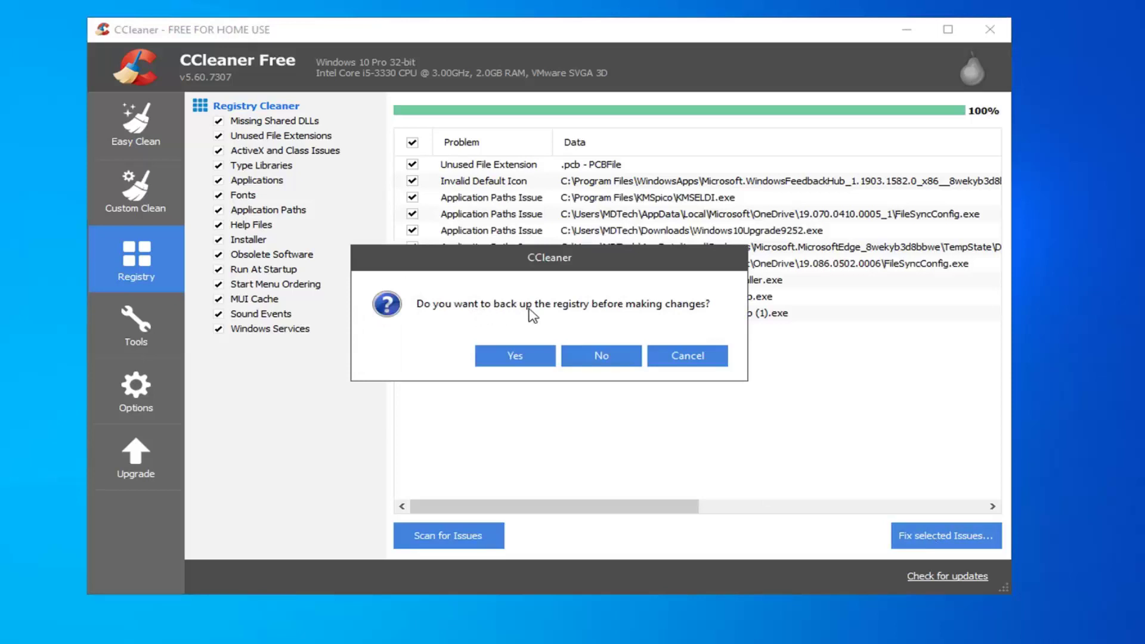
# - Back up the registry to the Desktop as '8.11.19 Backup'
pyautogui.click(513, 359)
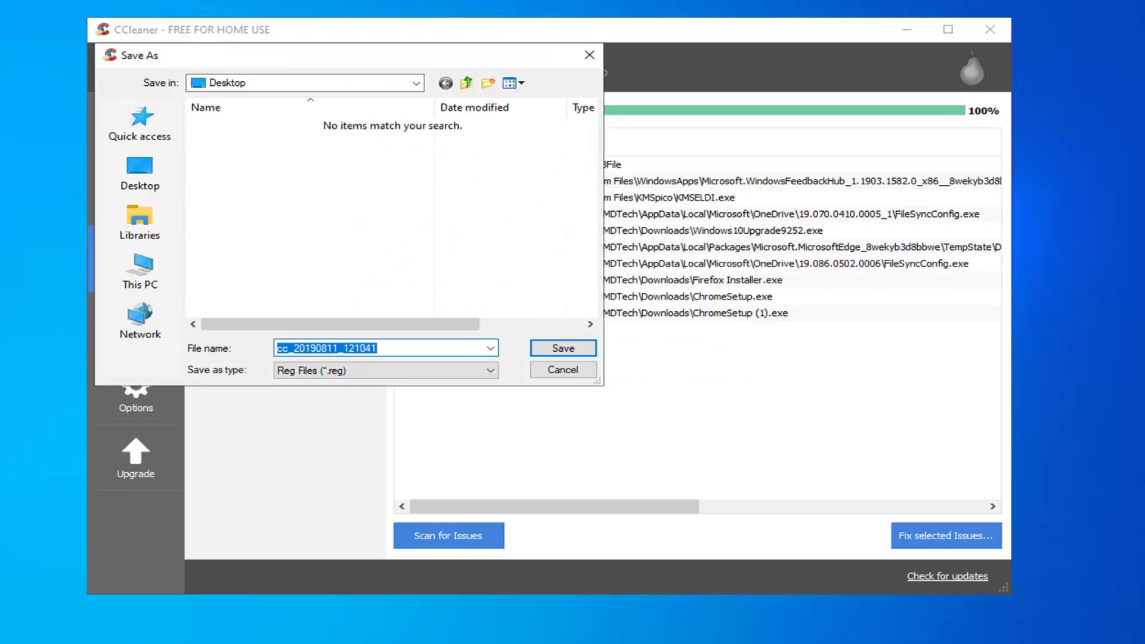
pyautogui.write('8.11.19 Backup')
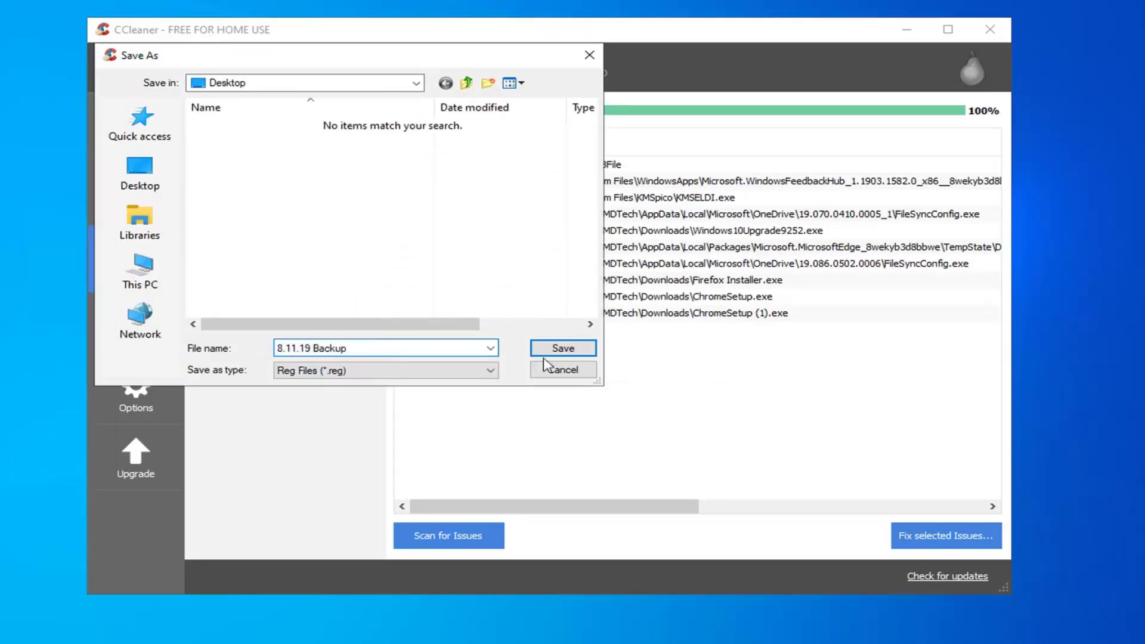
pyautogui.click(563, 350)
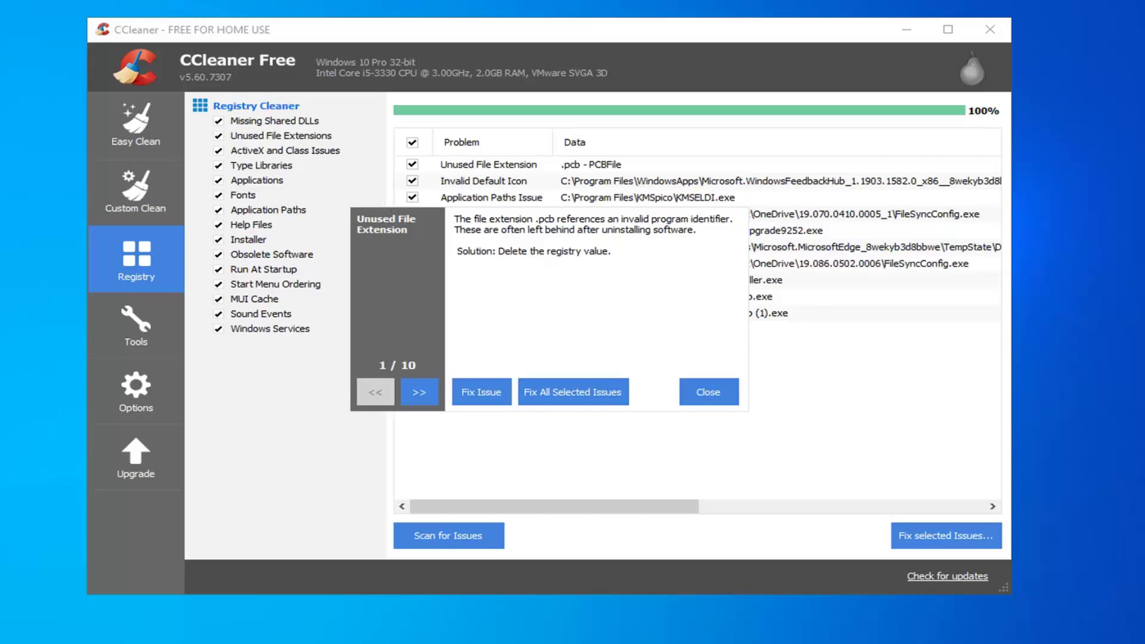
# - Fix all ten registry issues at once and close CCleaner
pyautogui.click(575, 397)
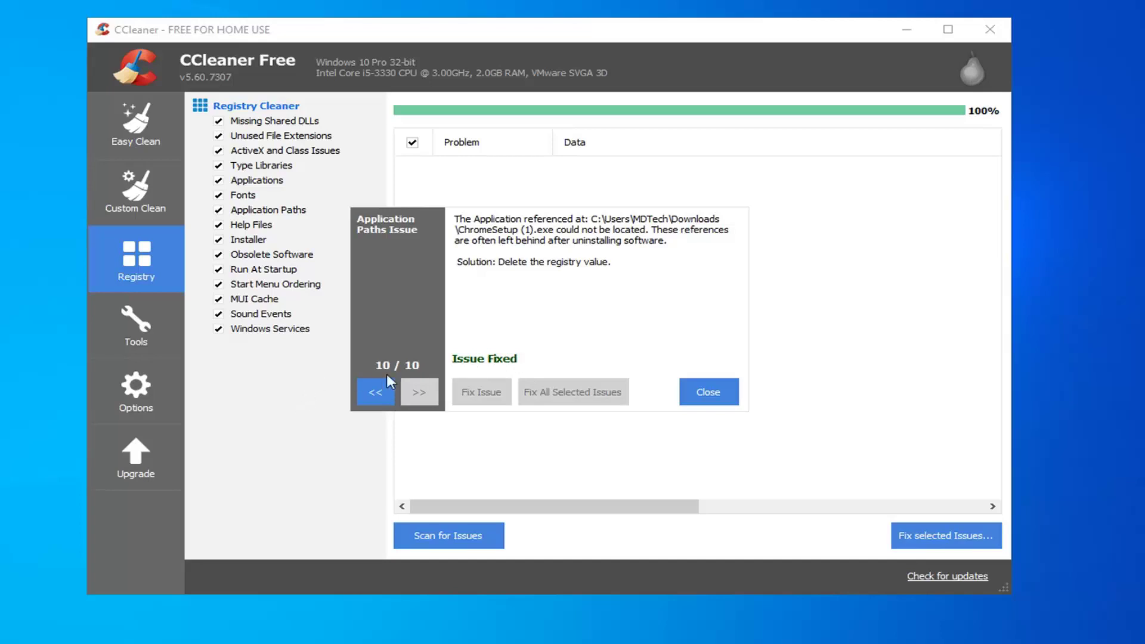
pyautogui.click(708, 392)
pyautogui.click(990, 30)
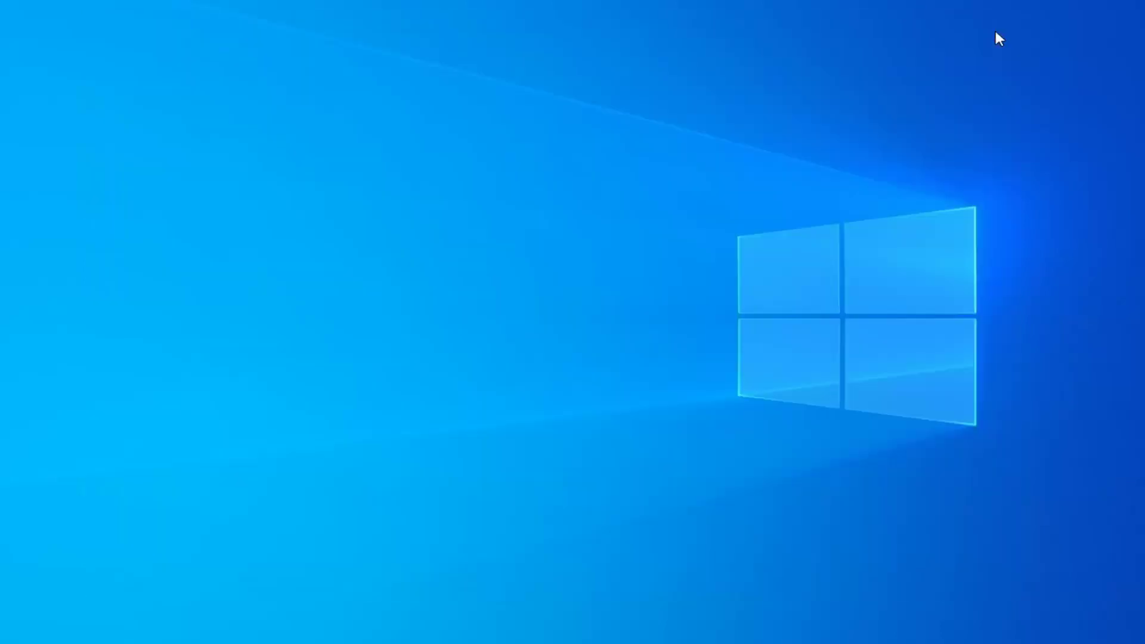